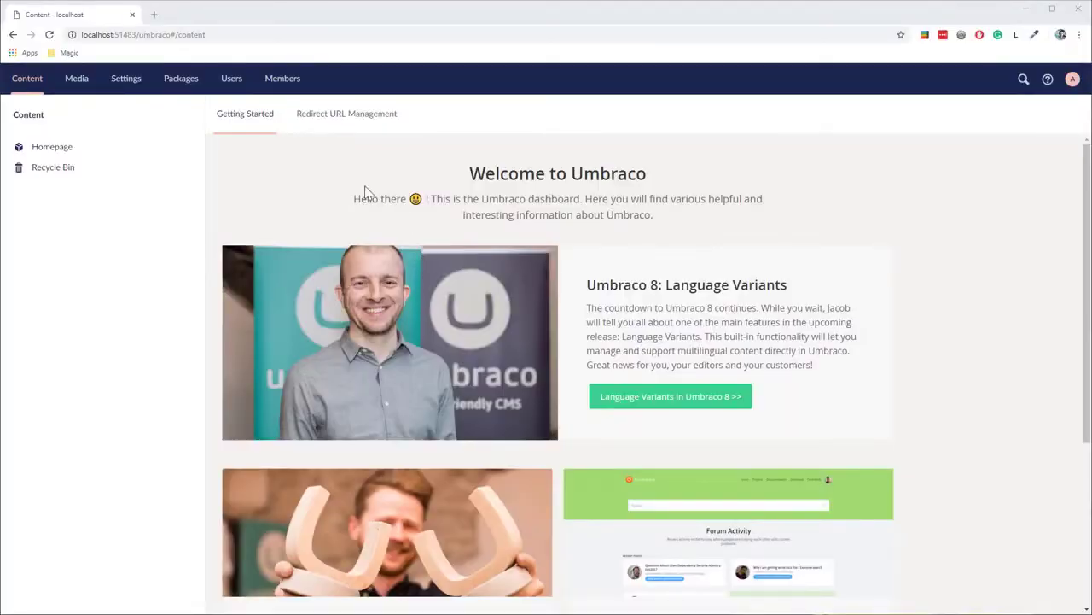
Open the Homepage node from the Content tree to edit its page title, body text and footer
click(73, 148)
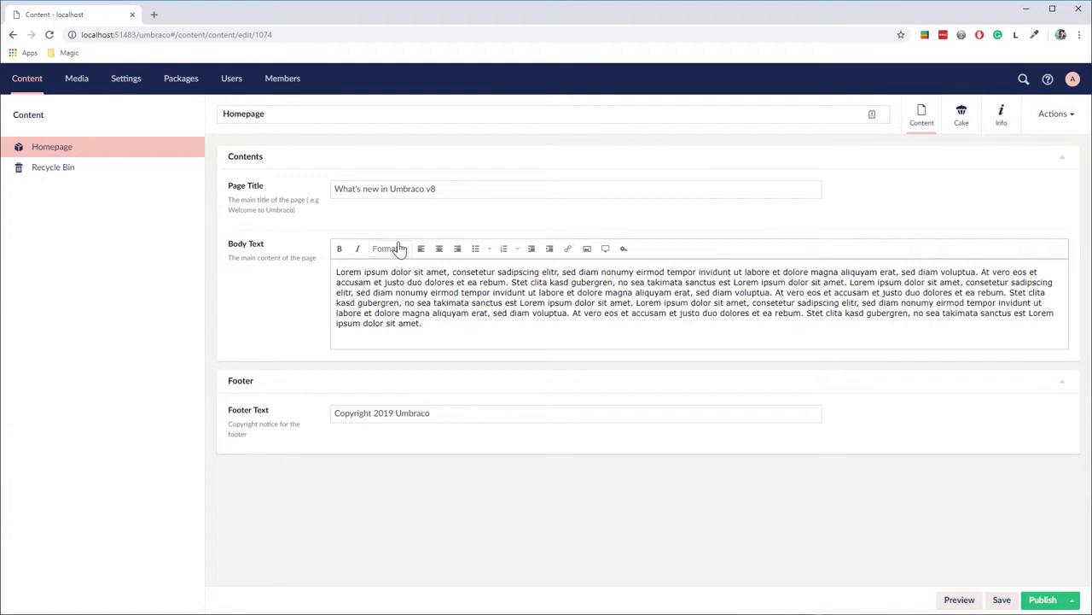
View the Settings Languages list, which shows English (United States) as the only language
click(124, 83)
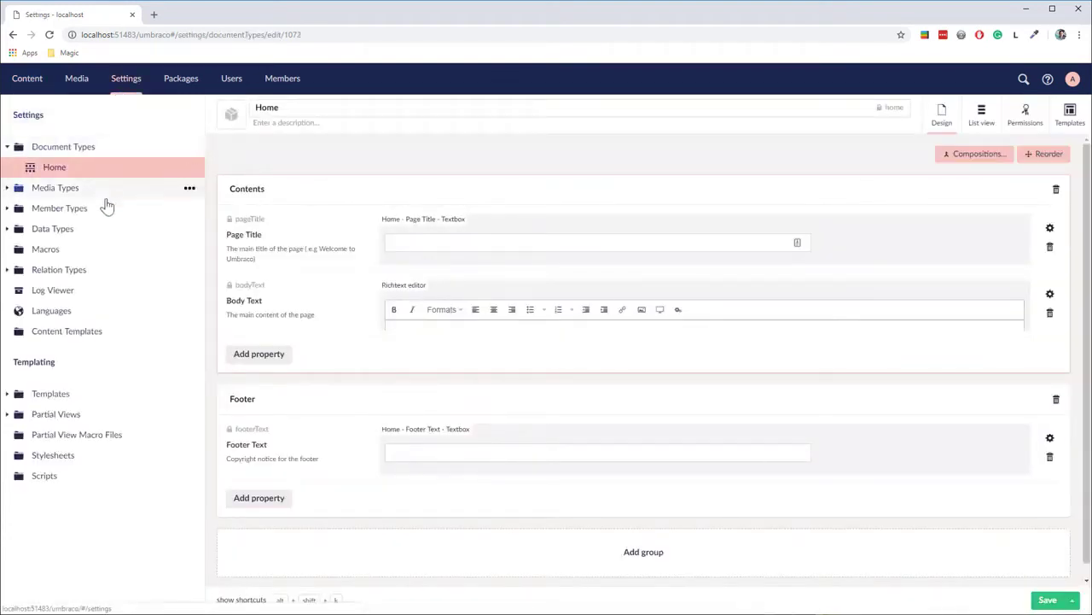
click(62, 311)
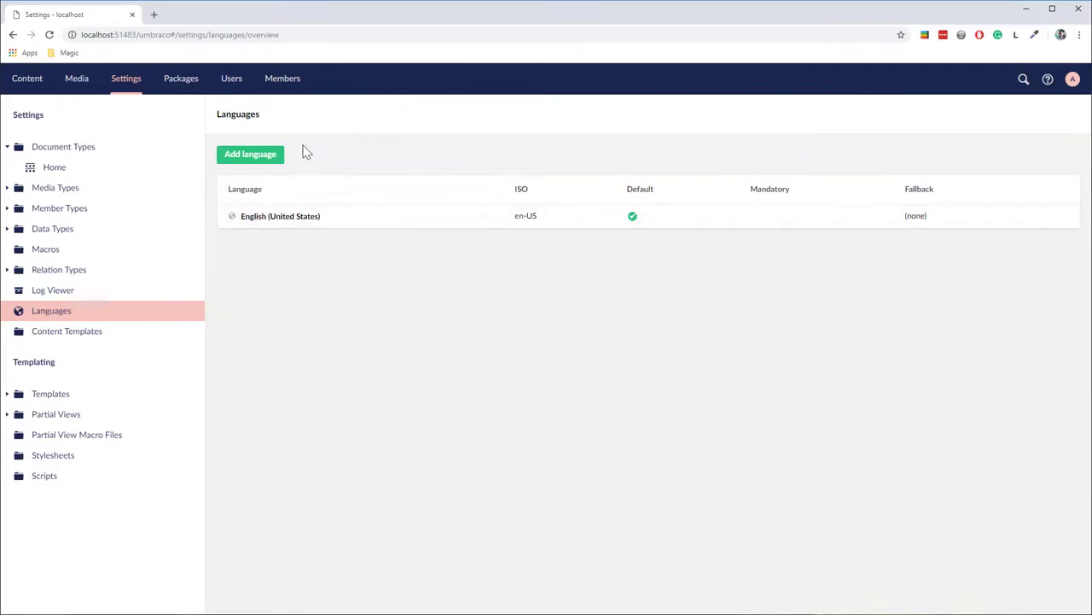
Add Danish as a new language with English (United States) as its fallback, and save
click(252, 158)
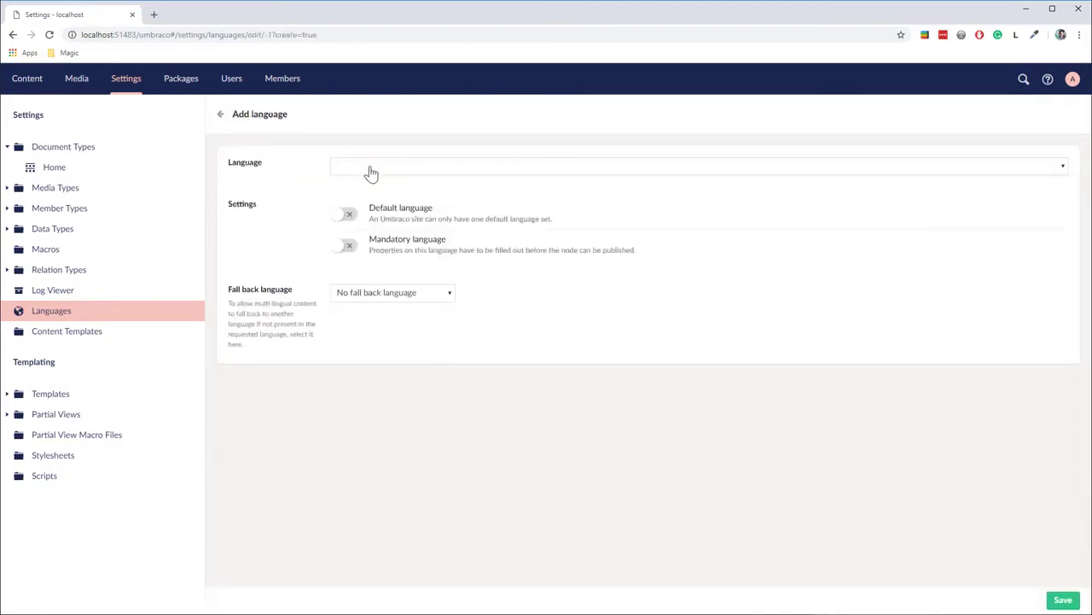
click(371, 174)
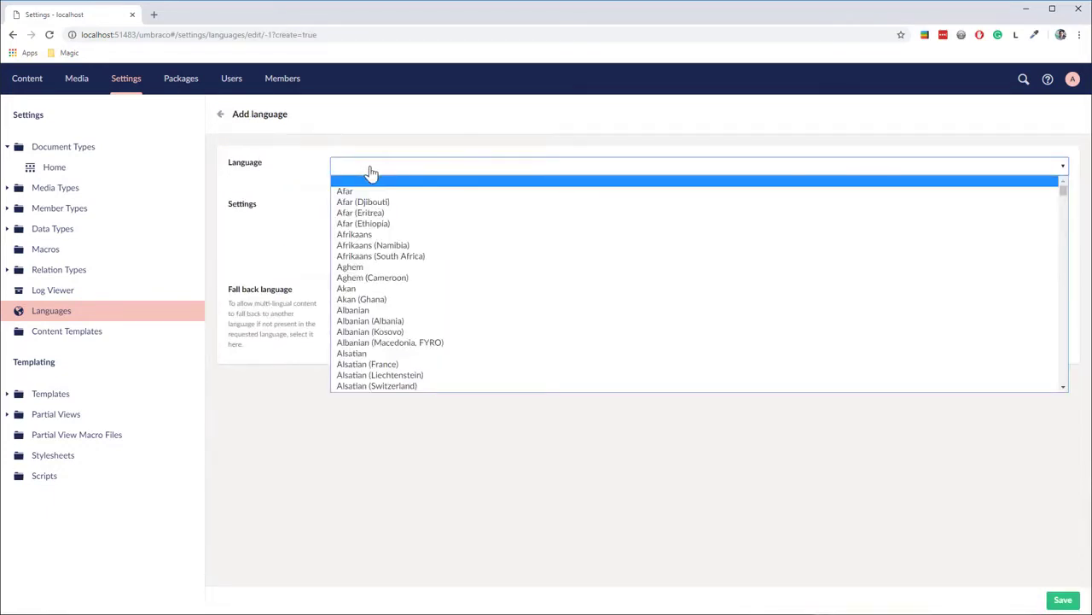
key(d)
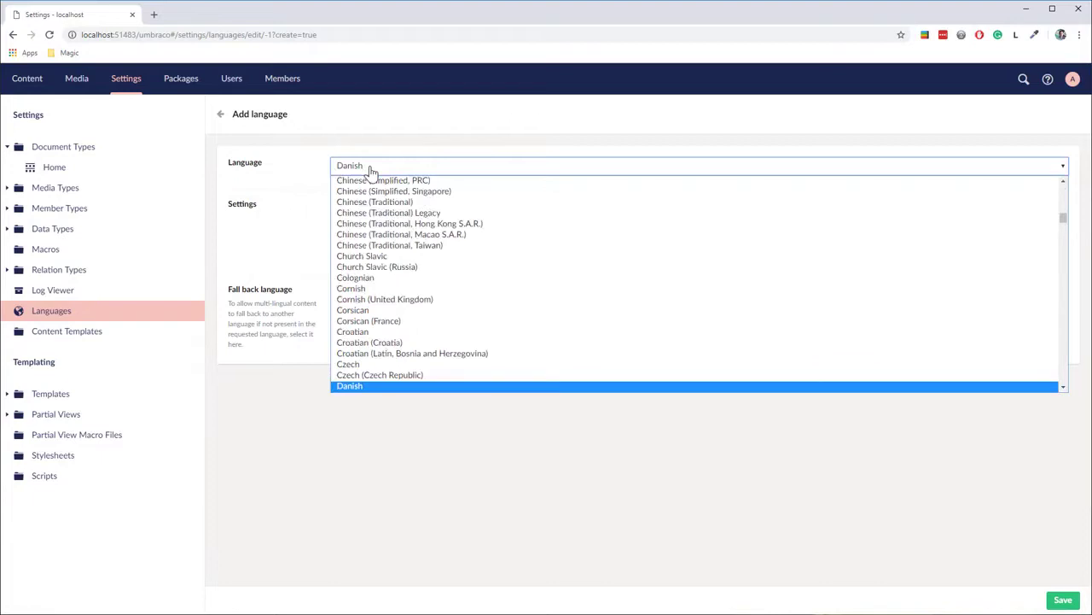
click(369, 389)
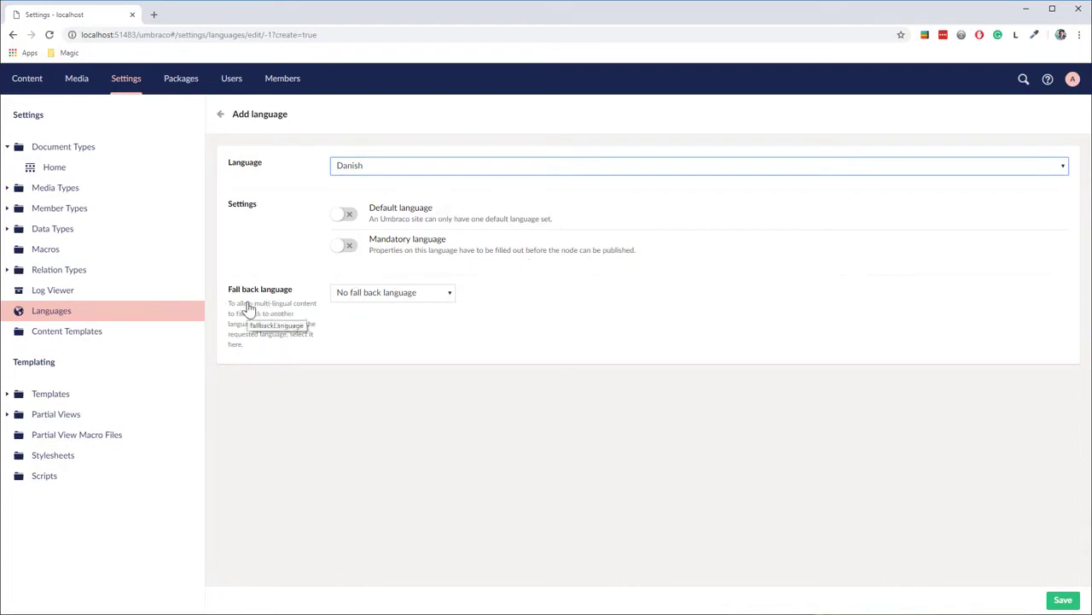
click(367, 294)
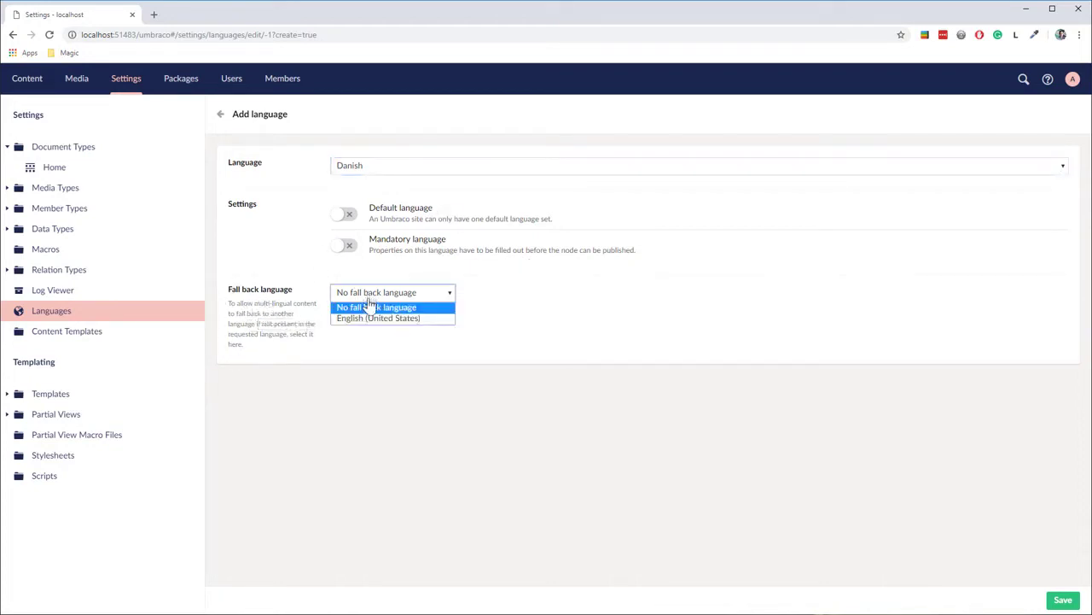
click(370, 318)
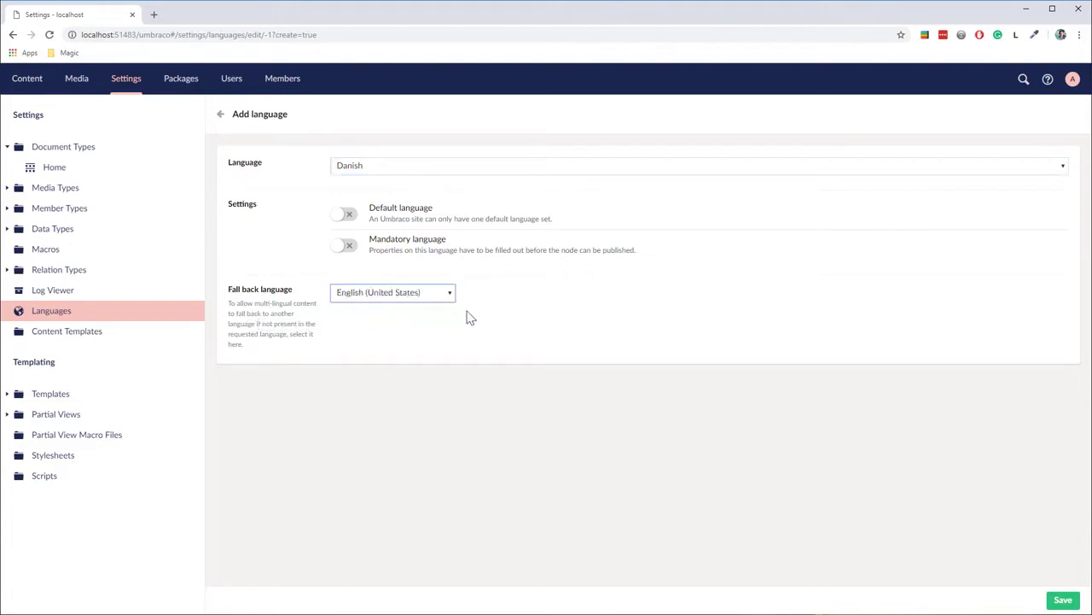
click(1061, 601)
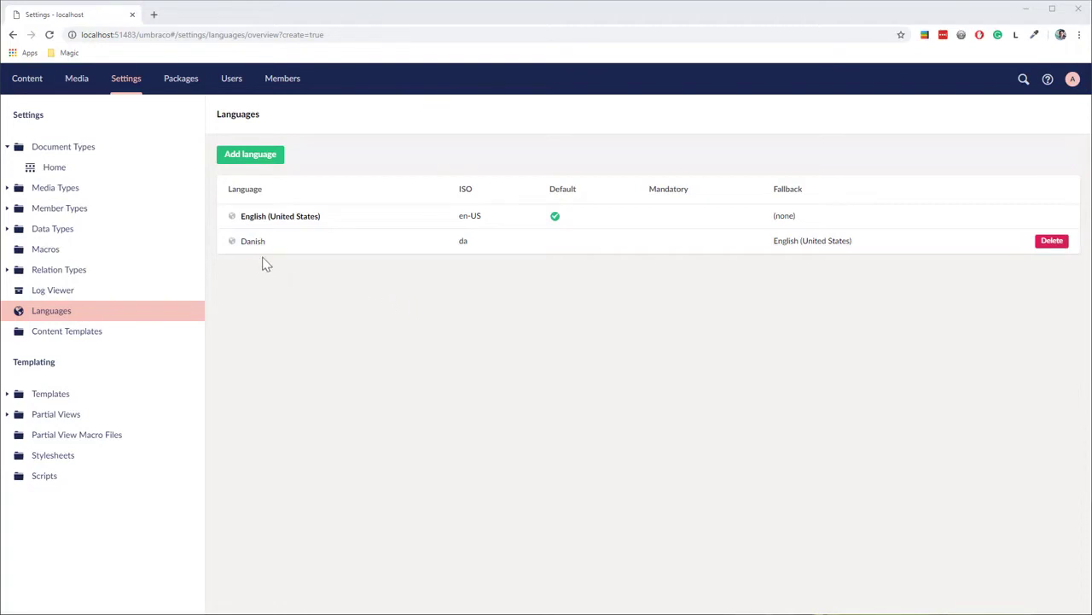
Enable Allow varying by culture in the Home document type's permissions and save it
click(58, 173)
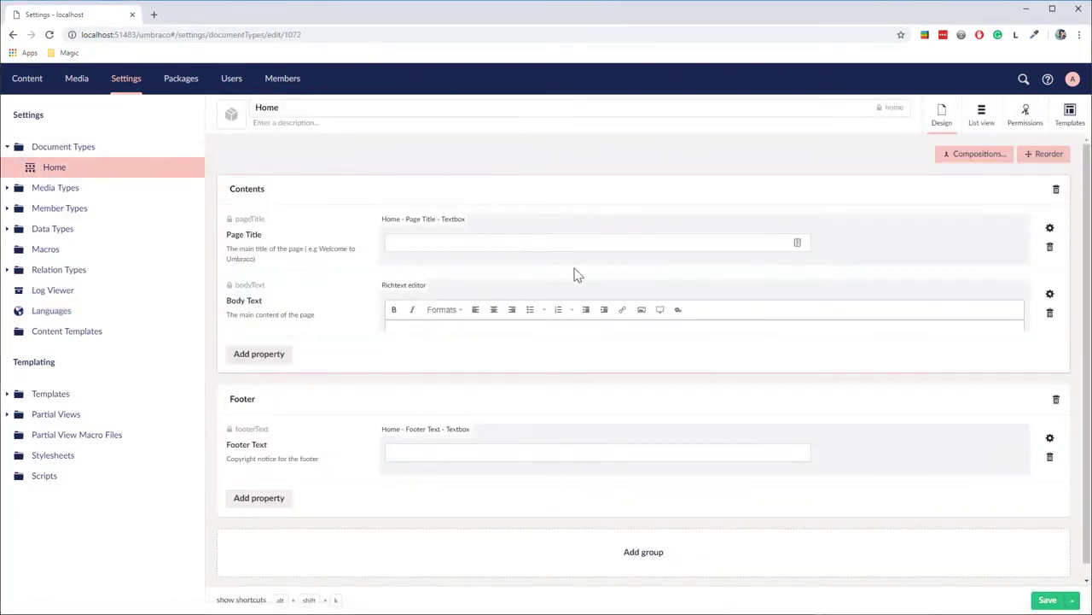
click(1028, 122)
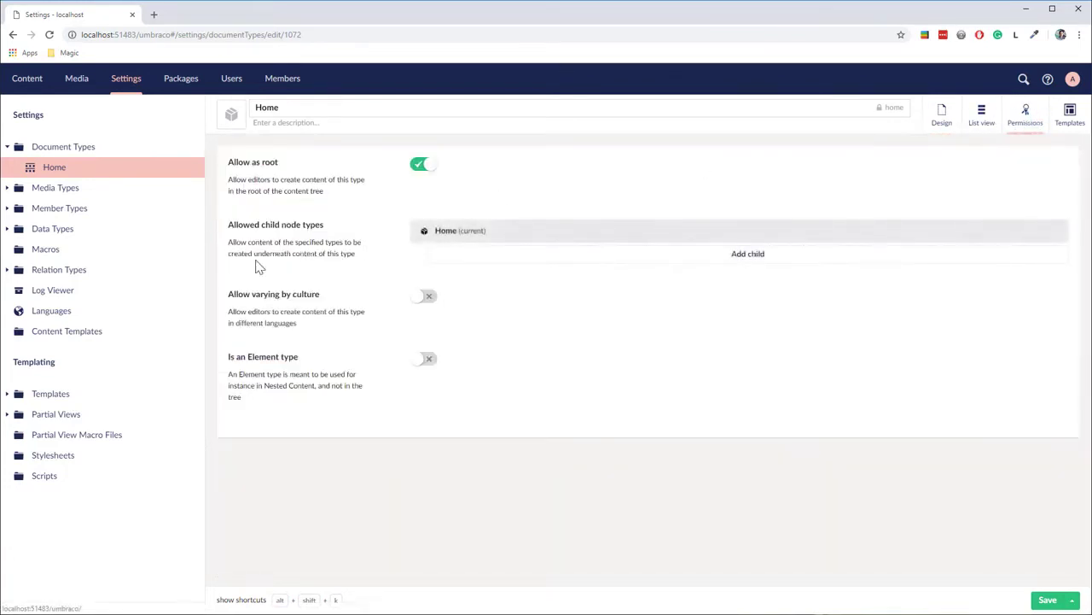
click(431, 301)
click(1033, 601)
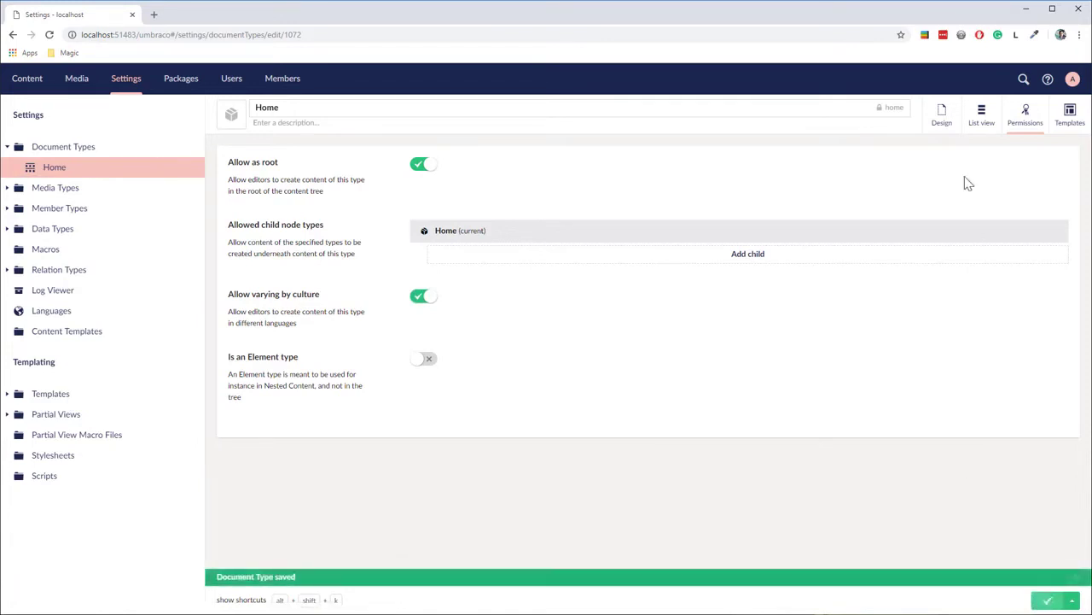
Turn on Allow varying by Culture for Page Title, Body Text and Footer Text, then save Home
click(943, 116)
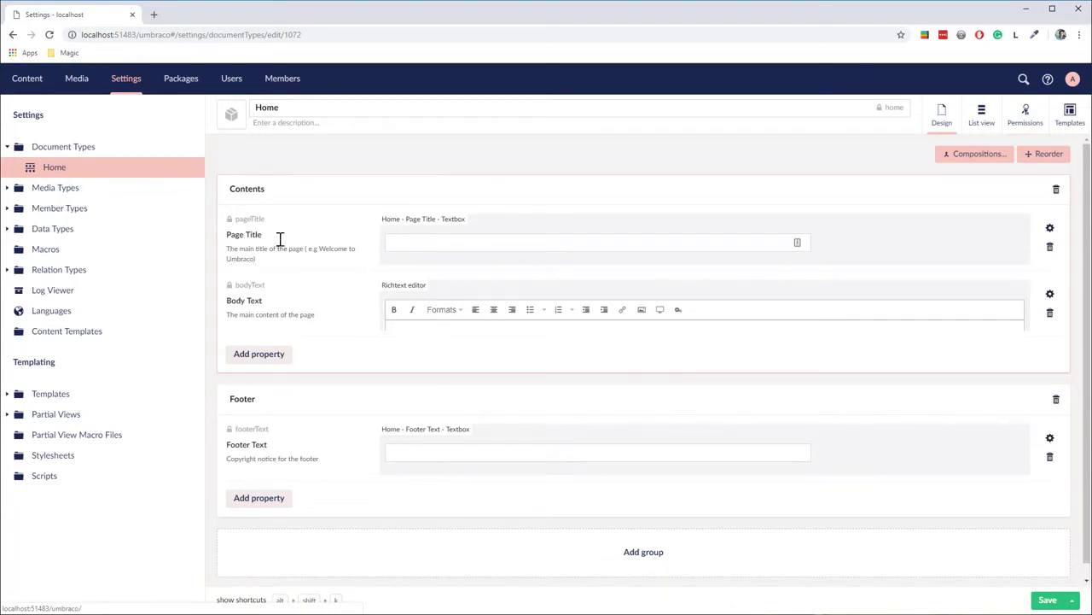
click(1050, 228)
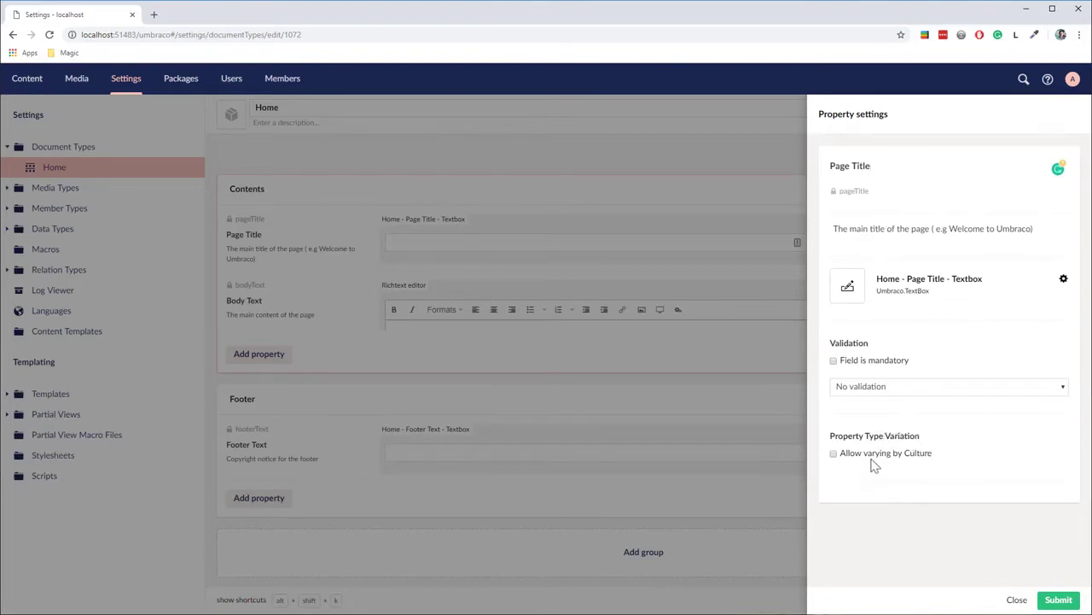
click(1050, 601)
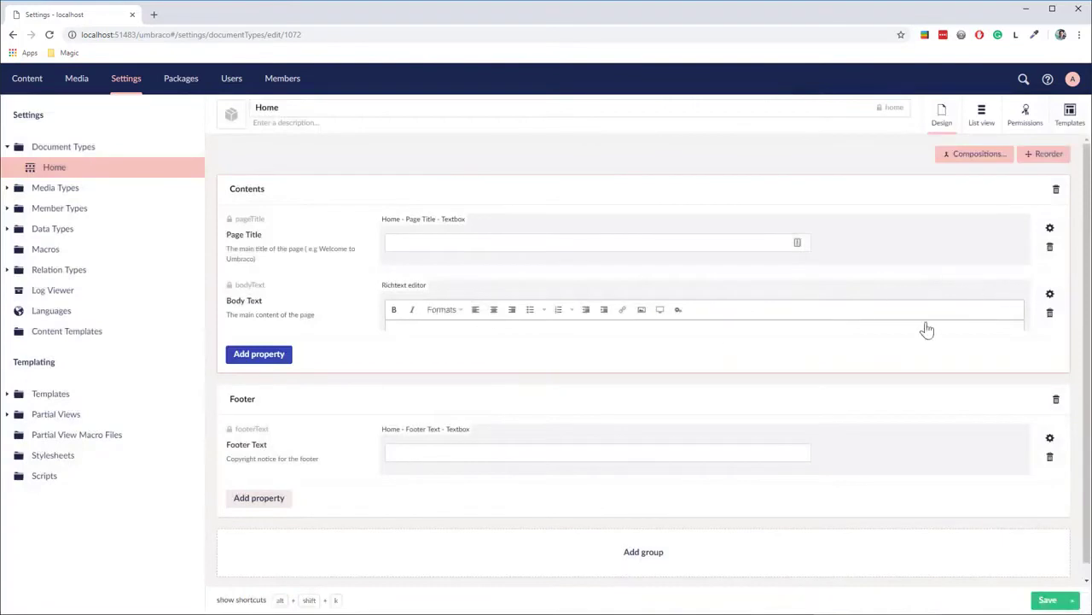
click(1050, 294)
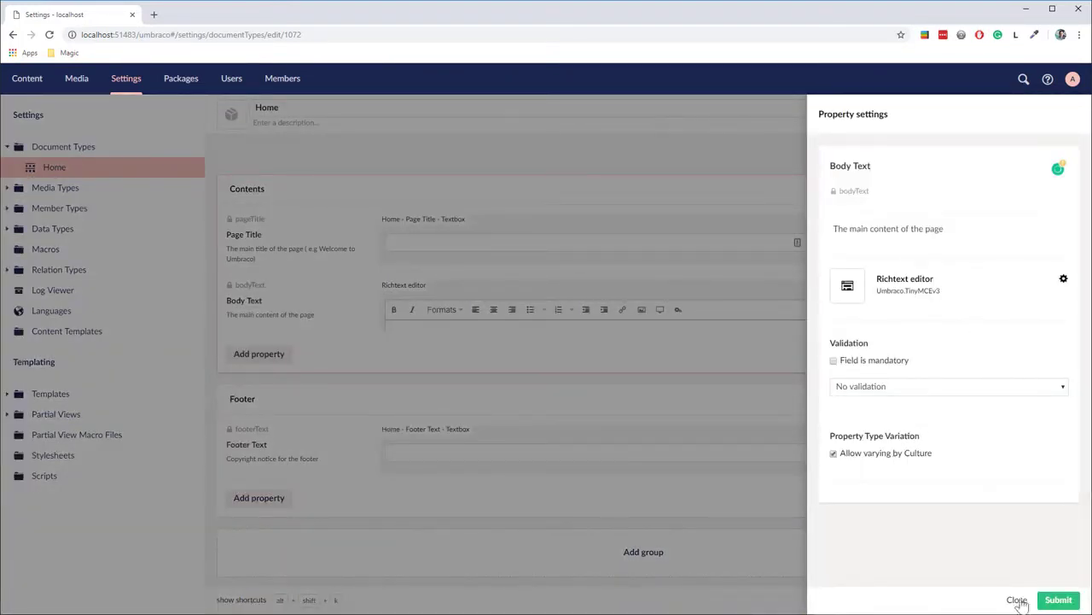
click(1050, 604)
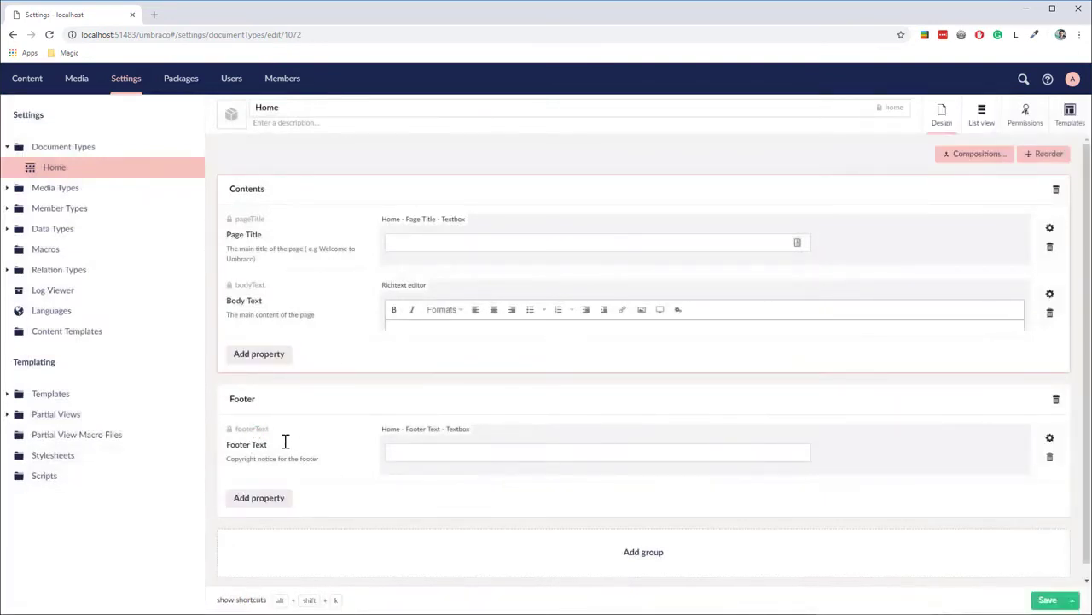
click(1049, 441)
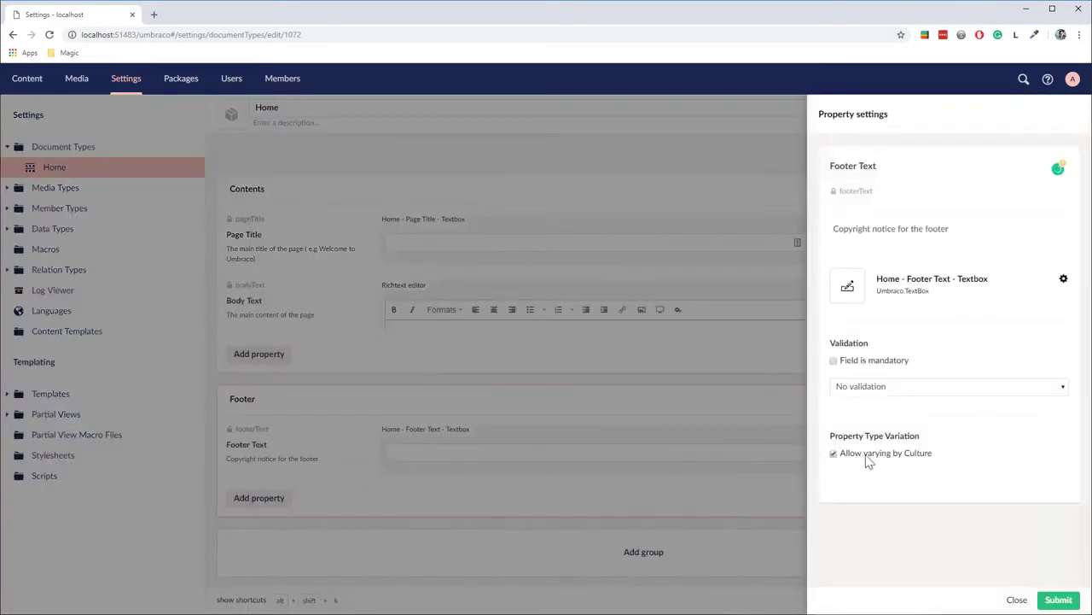
click(1058, 599)
click(1052, 600)
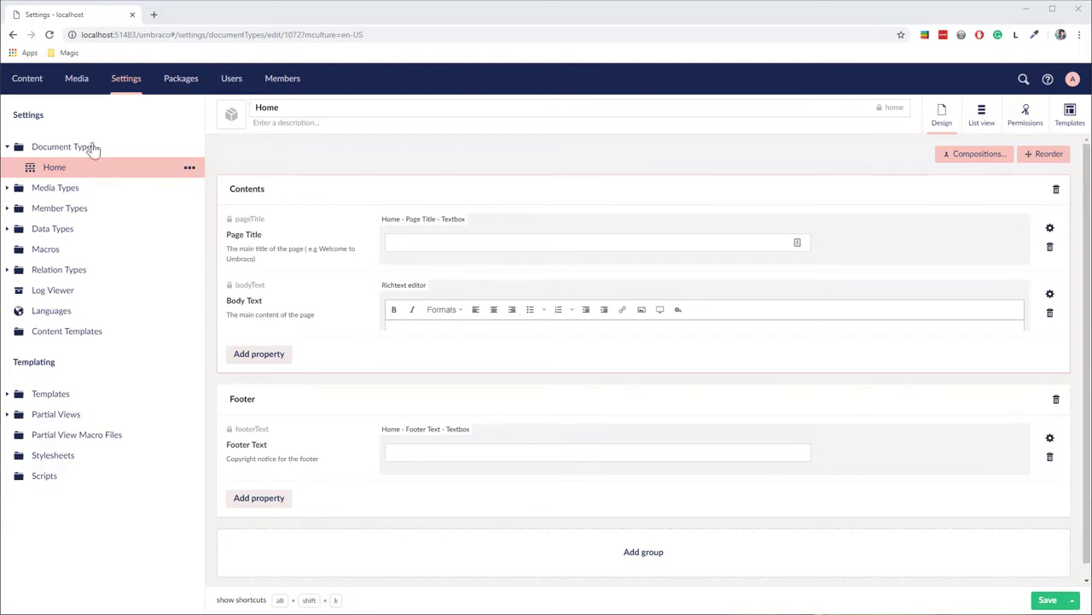
Return to the Homepage content and list its language variants, with Danish not yet created
click(30, 81)
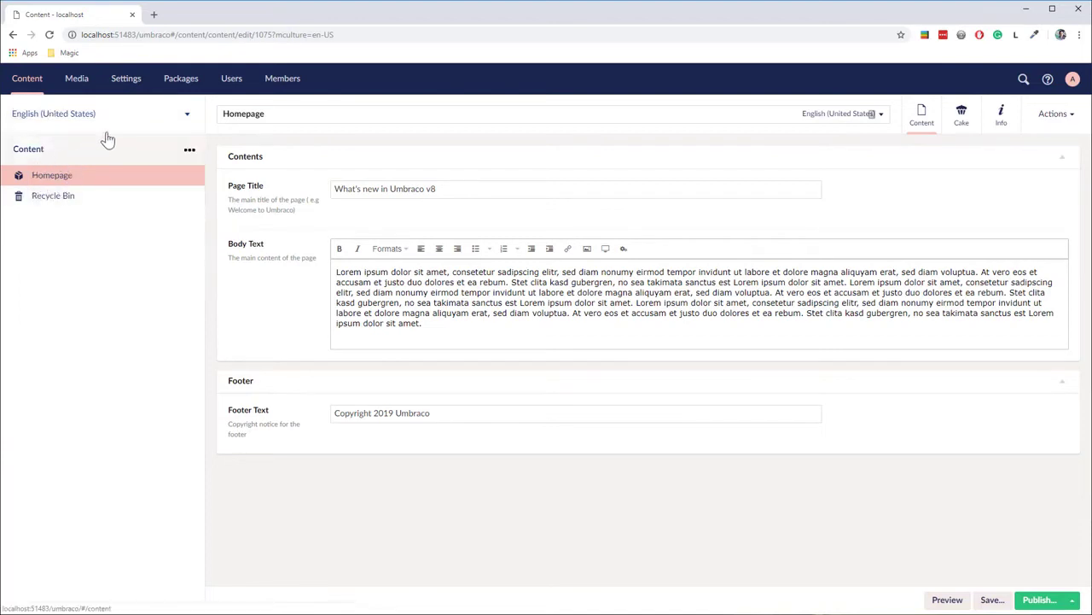
click(134, 120)
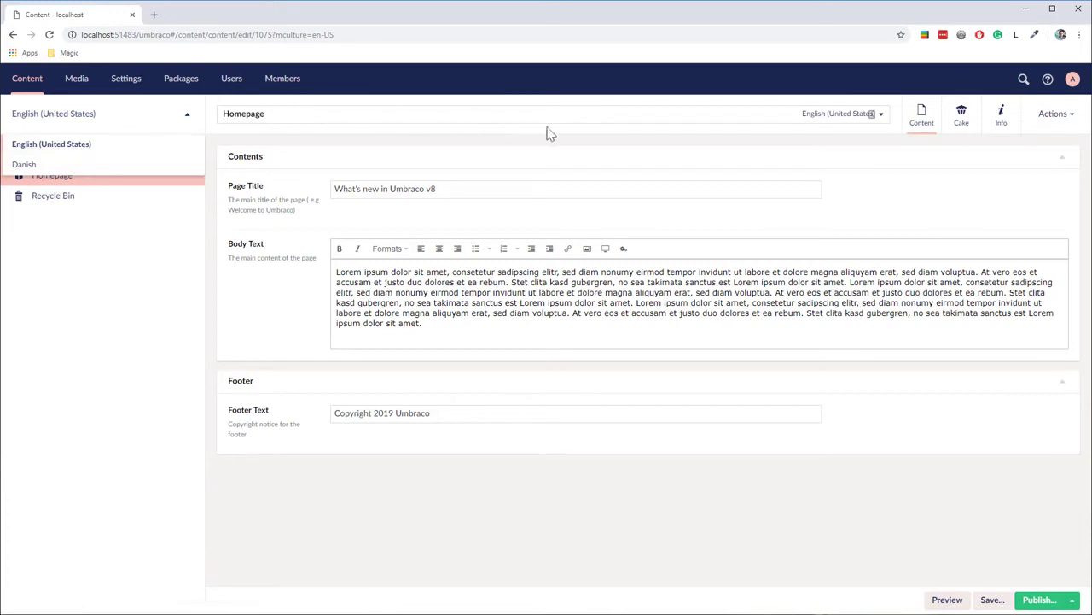
click(845, 120)
mouse_move(748, 171)
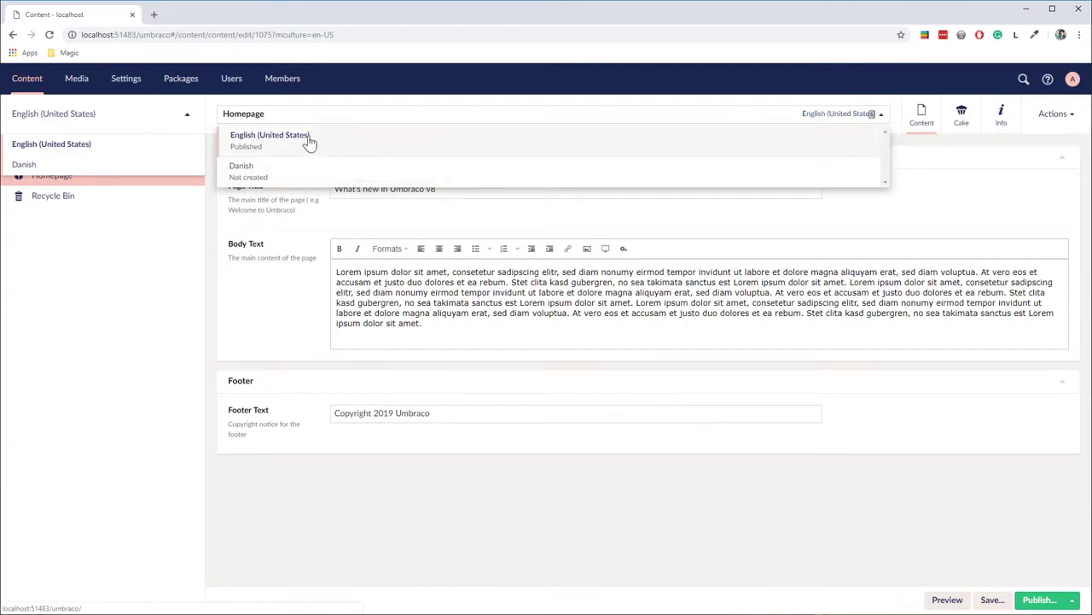
mouse_move(268, 178)
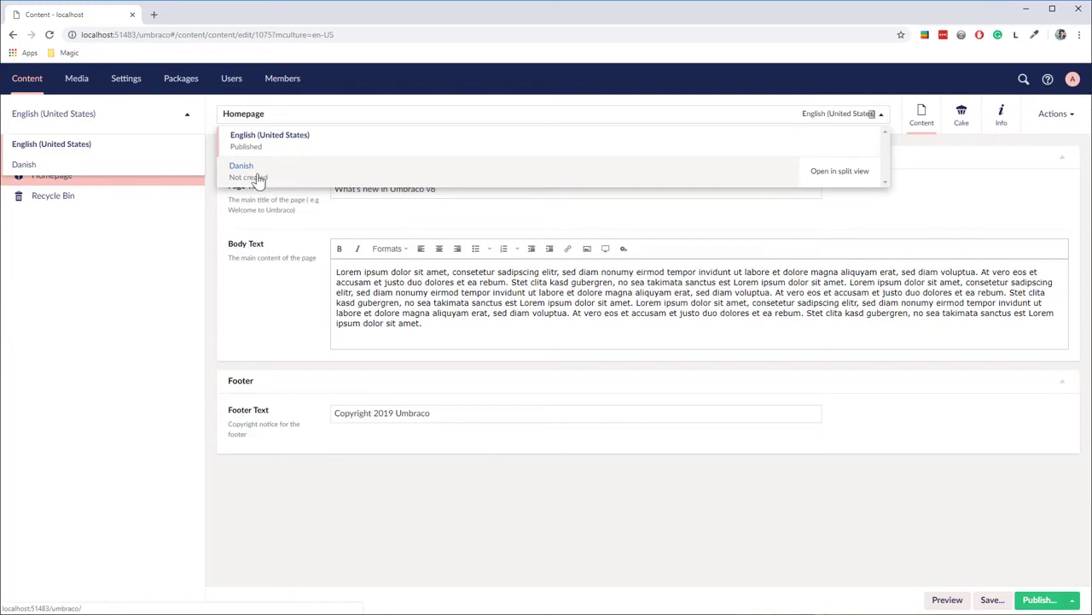
Switch to the Danish variant and show English (United States) beside it in split view
click(264, 176)
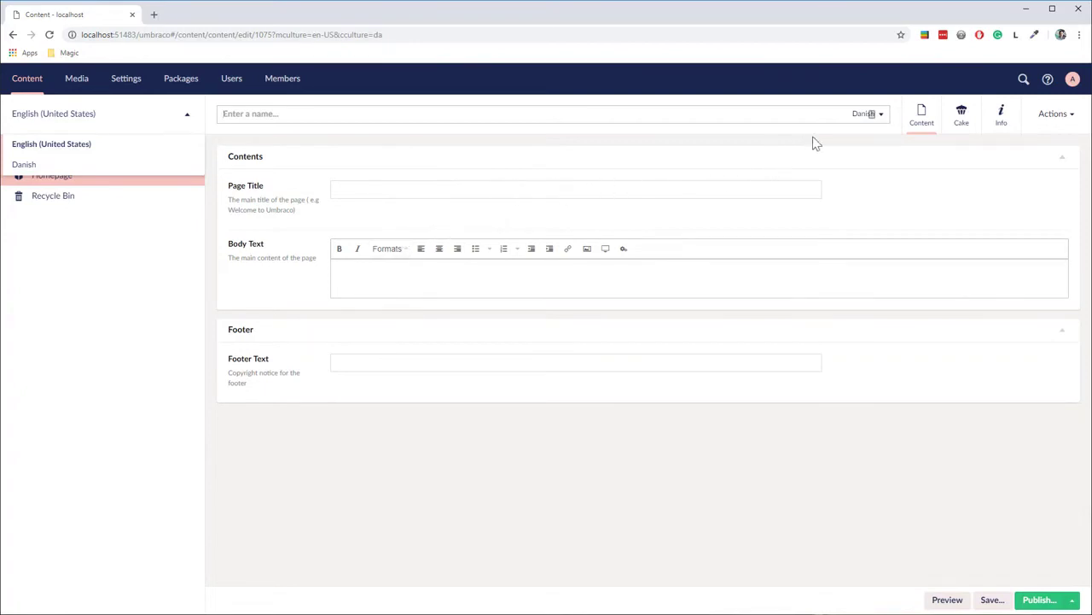
click(872, 113)
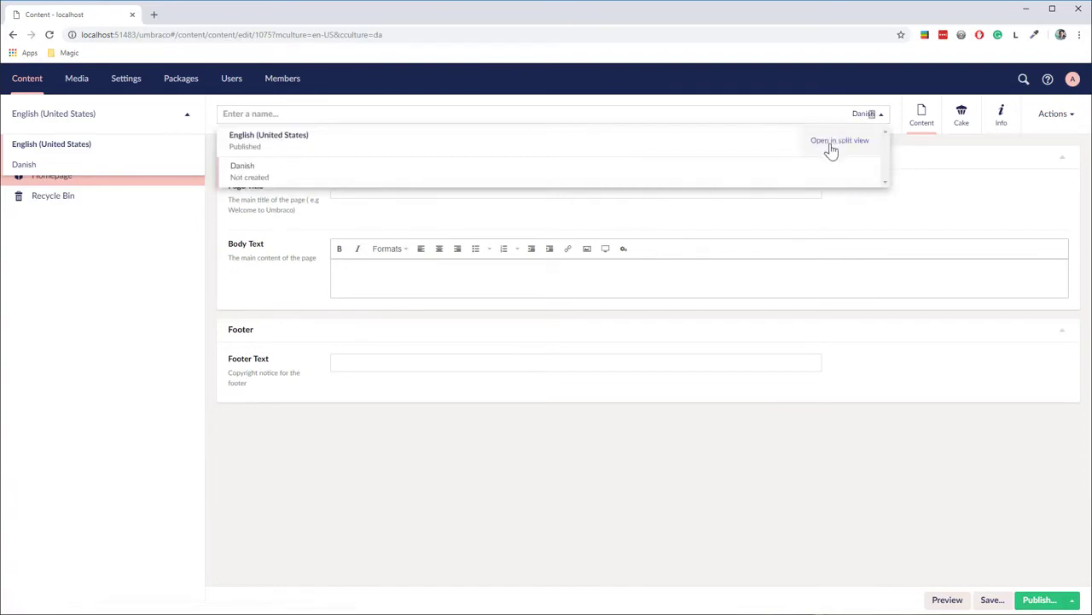
click(830, 145)
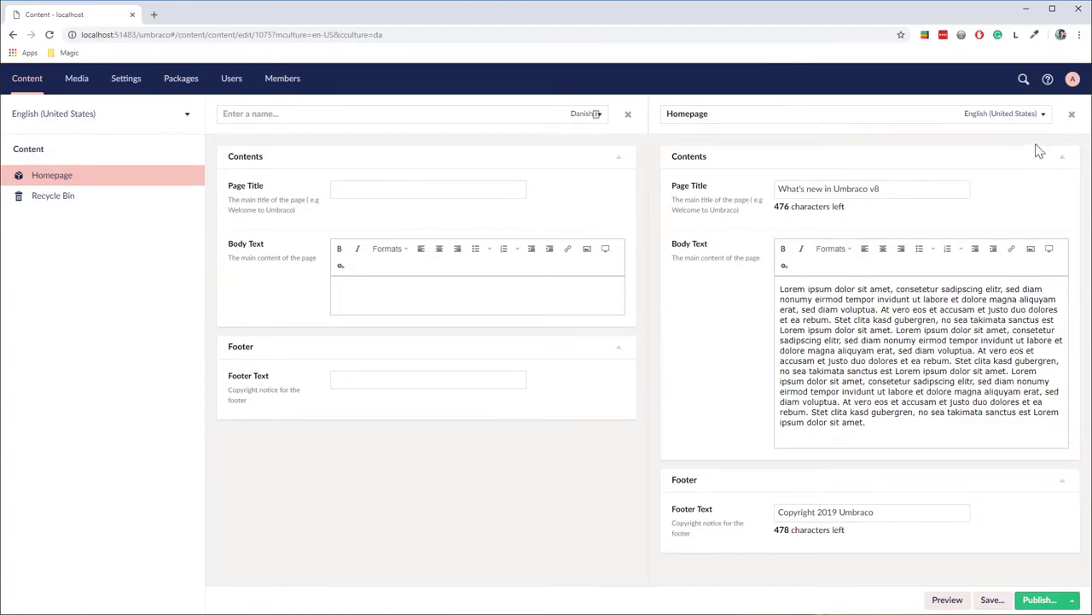
Name the Danish variant Homepage-DK with page title 'Hvad er nyt i Umbraco v8'
click(392, 115)
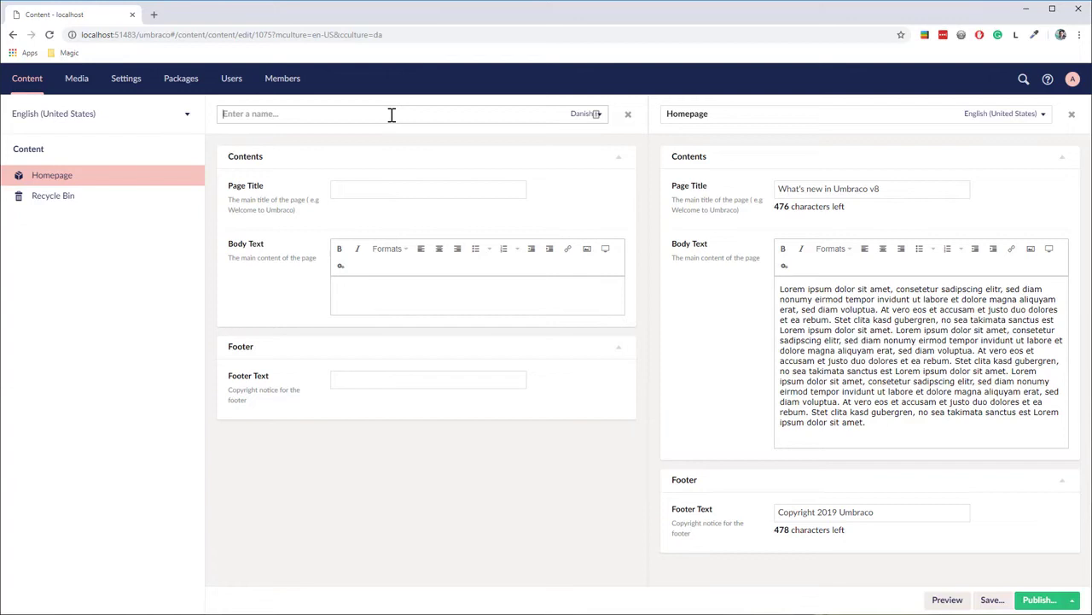
text(Homepage-DK)
click(414, 189)
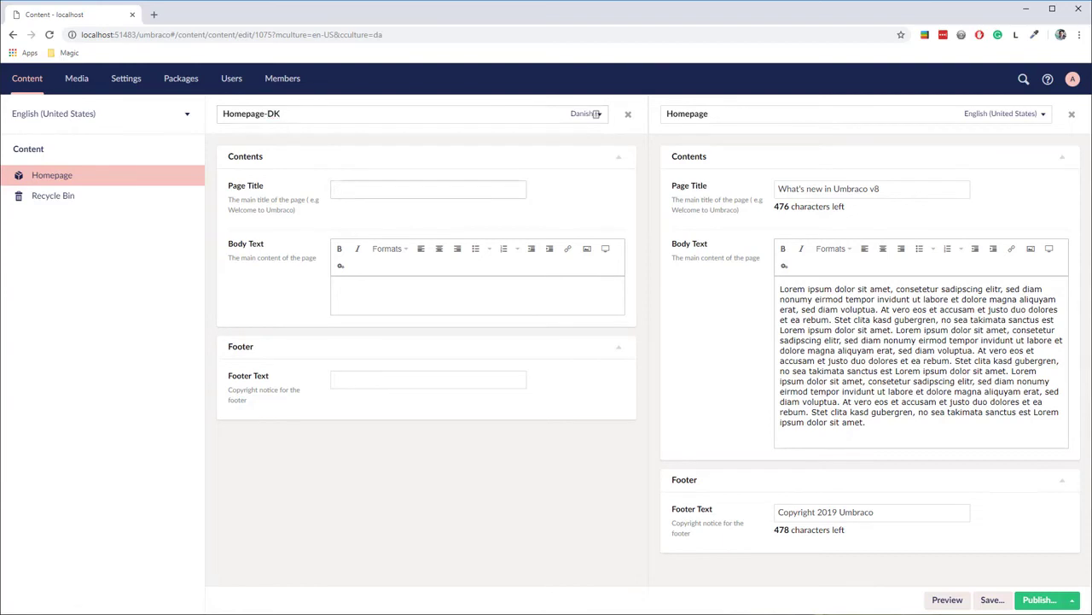
click(337, 194)
text(o v8)
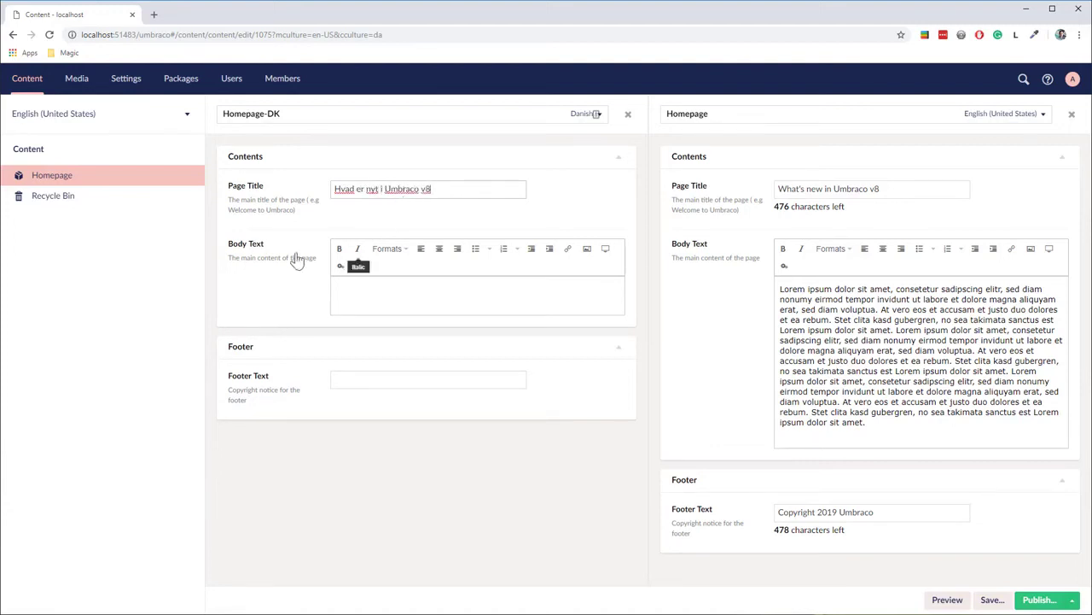
Paste the Lorem ipsum body text and the 'Copyright 2019 Umbraco' footer into the Danish fields
click(432, 305)
key(ctrl+a)
key(ctrl+c)
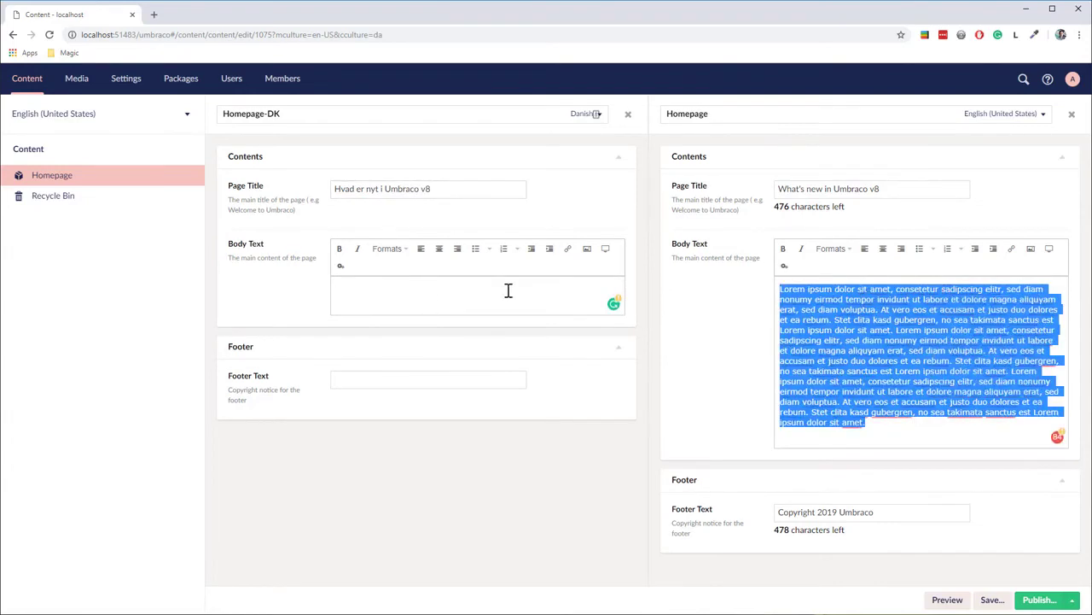
click(388, 303)
key(ctrl+v)
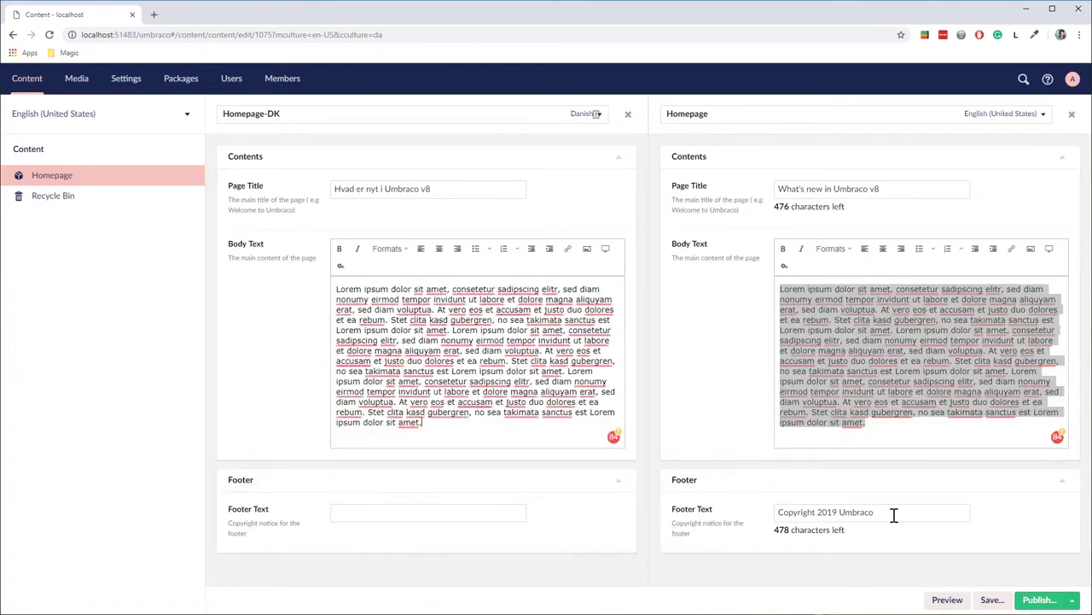
drag(893, 514, 783, 513)
key(ctrl+c)
click(433, 512)
key(ctrl+v)
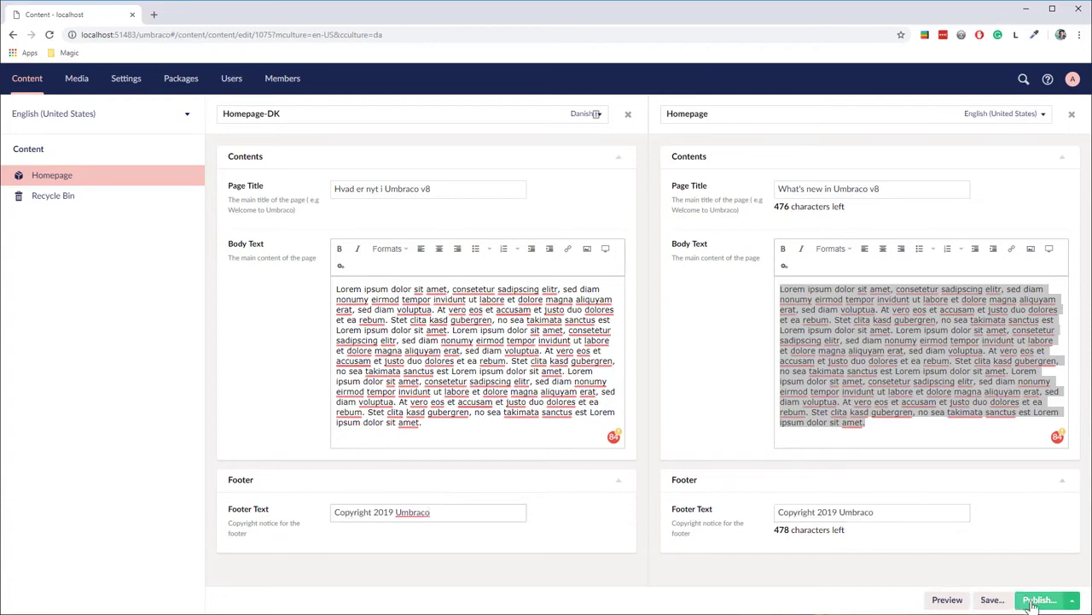
Publish only the Danish Homepage-DK variant, leaving English (United States) unselected
click(1034, 600)
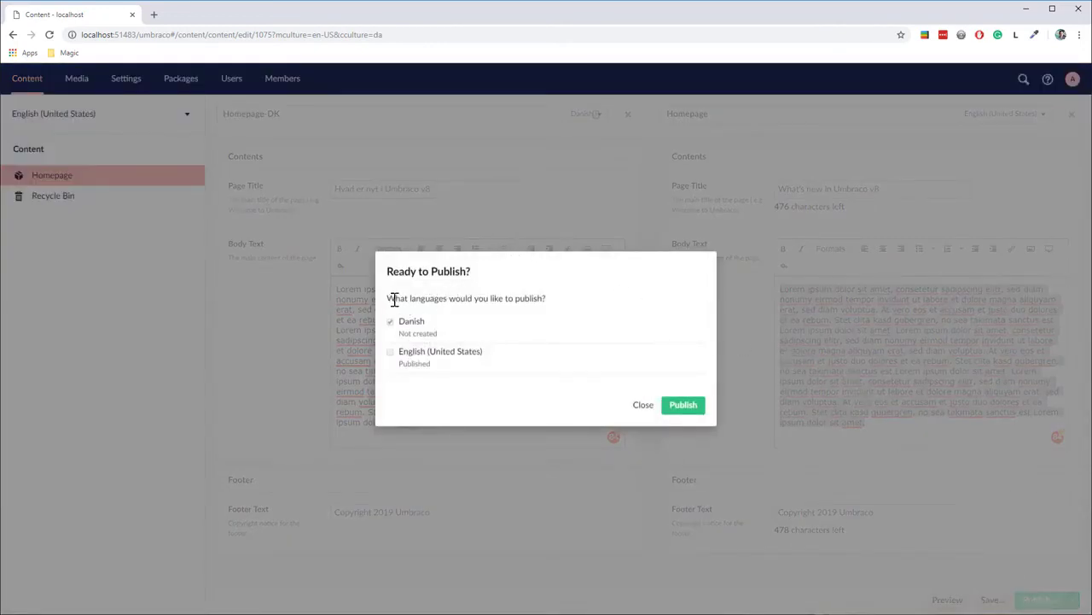
drag(387, 298, 550, 298)
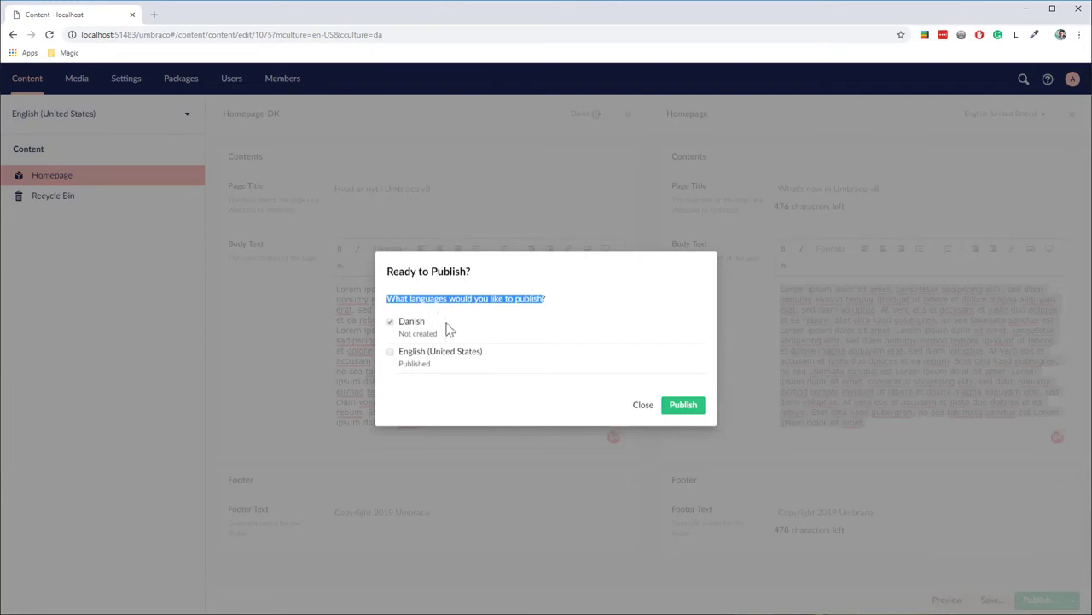
click(699, 414)
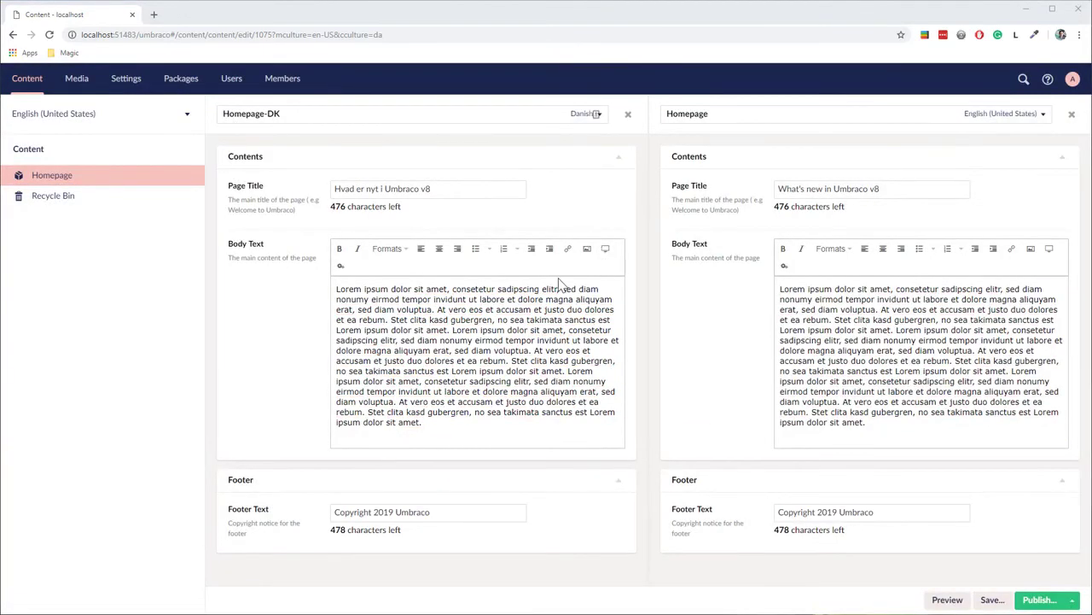
Close split view, switch content to Danish and back to English, and check both variants are Published
click(627, 114)
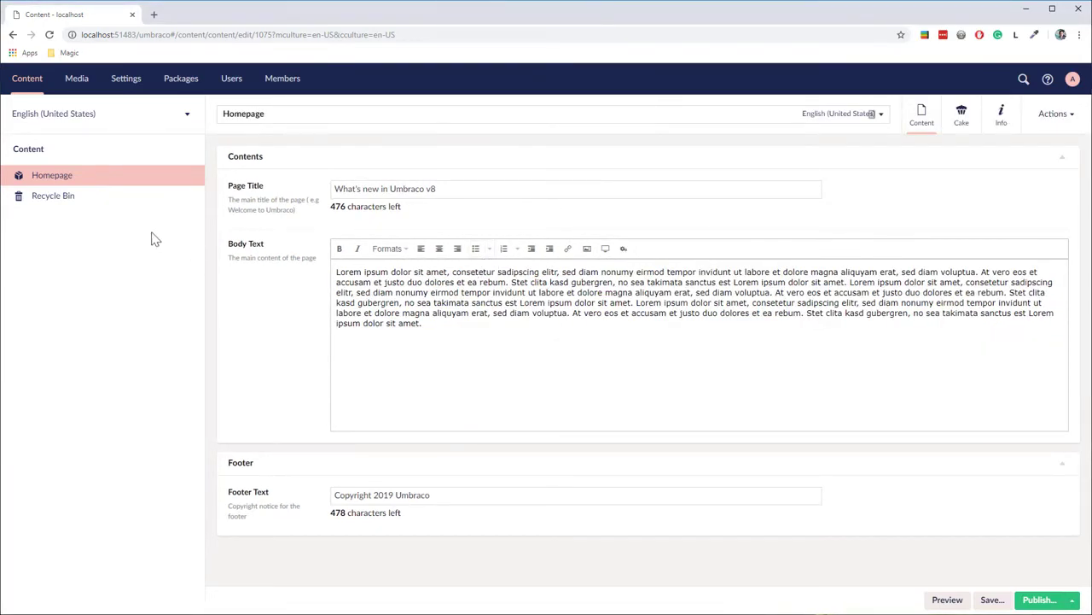
click(124, 124)
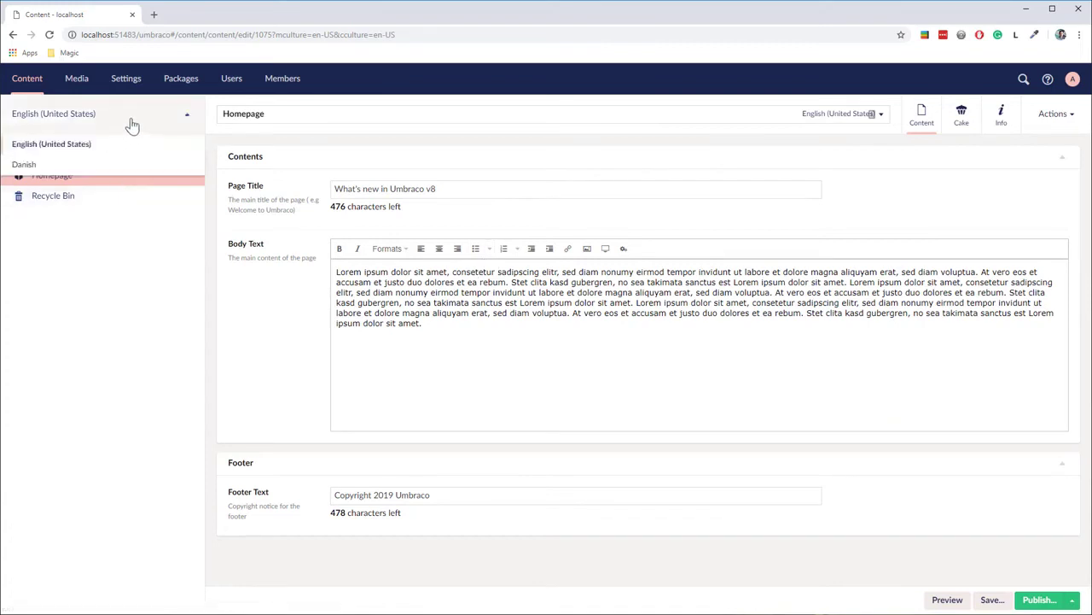
click(70, 164)
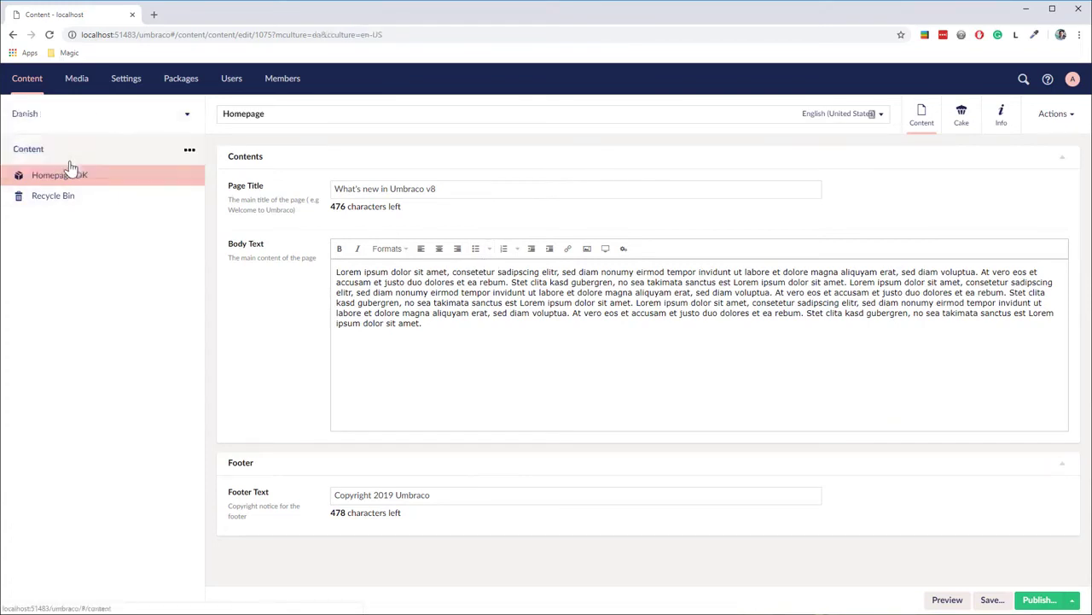
click(75, 183)
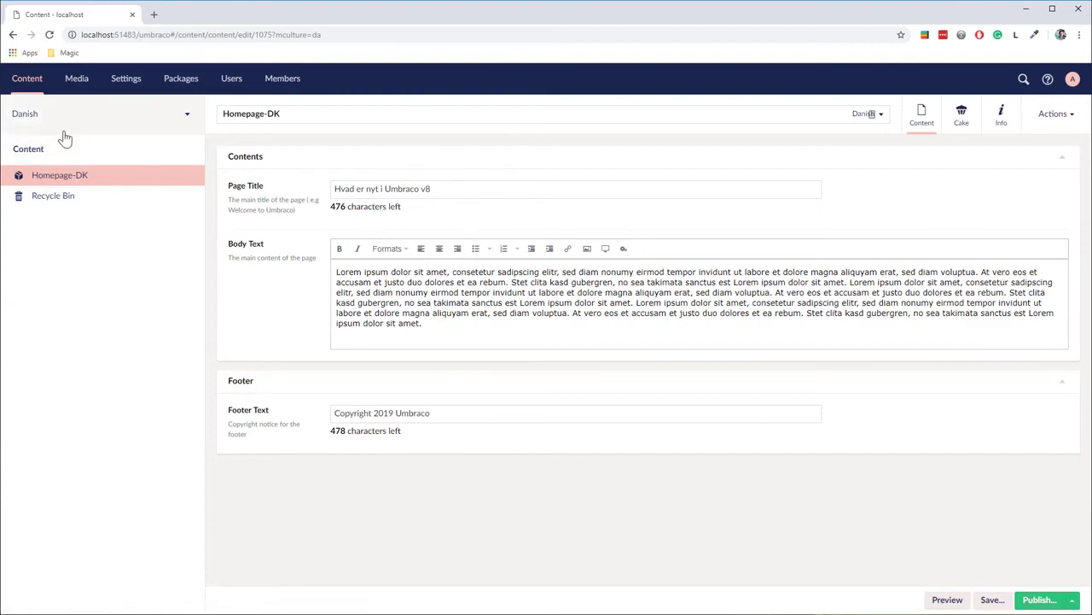
click(123, 122)
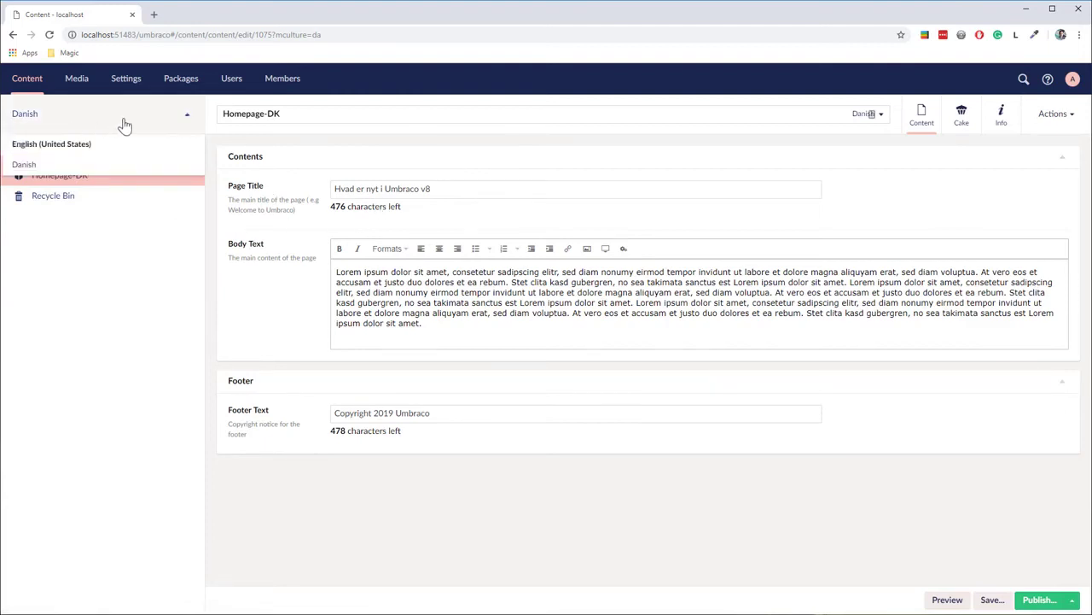
click(65, 145)
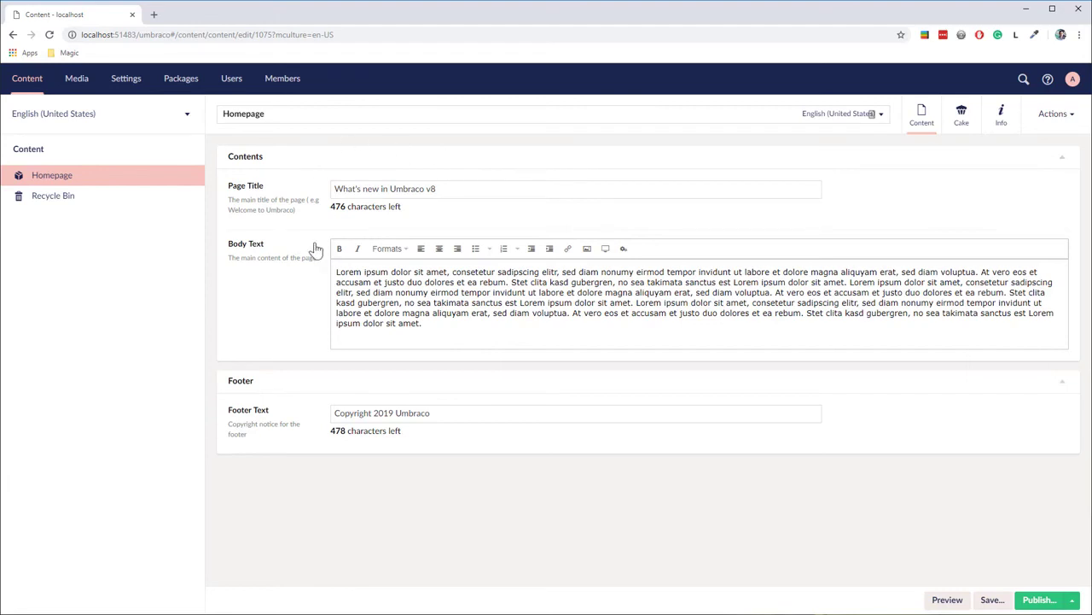
click(857, 121)
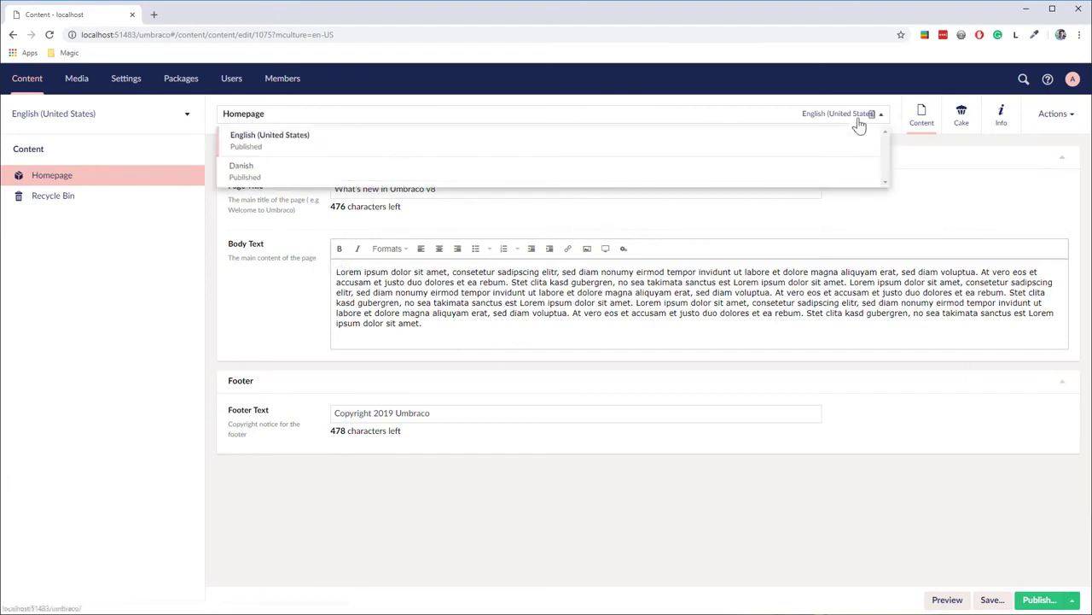
click(842, 173)
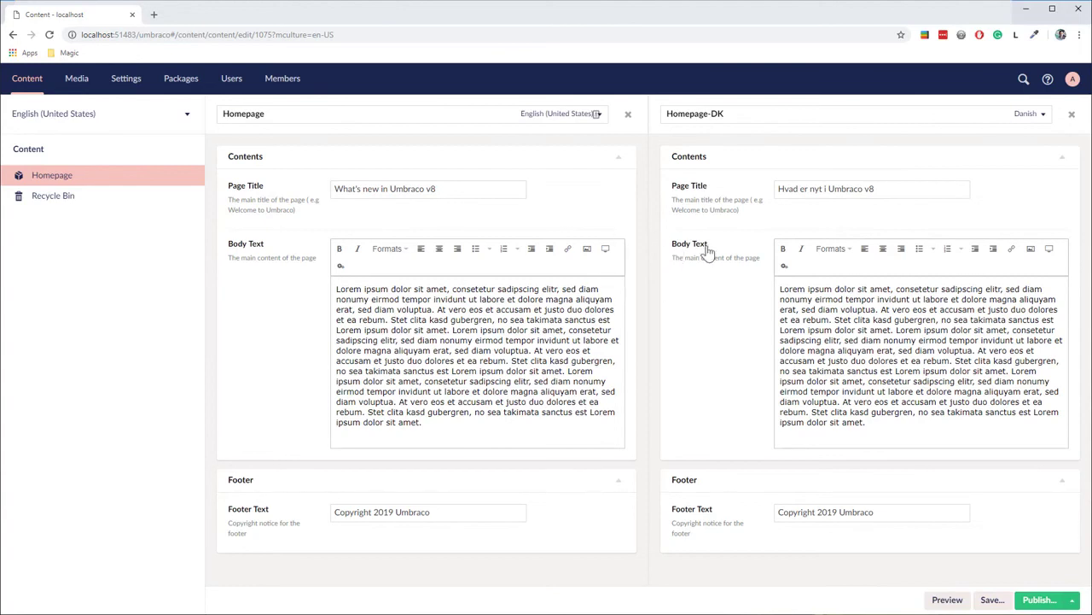
click(1072, 115)
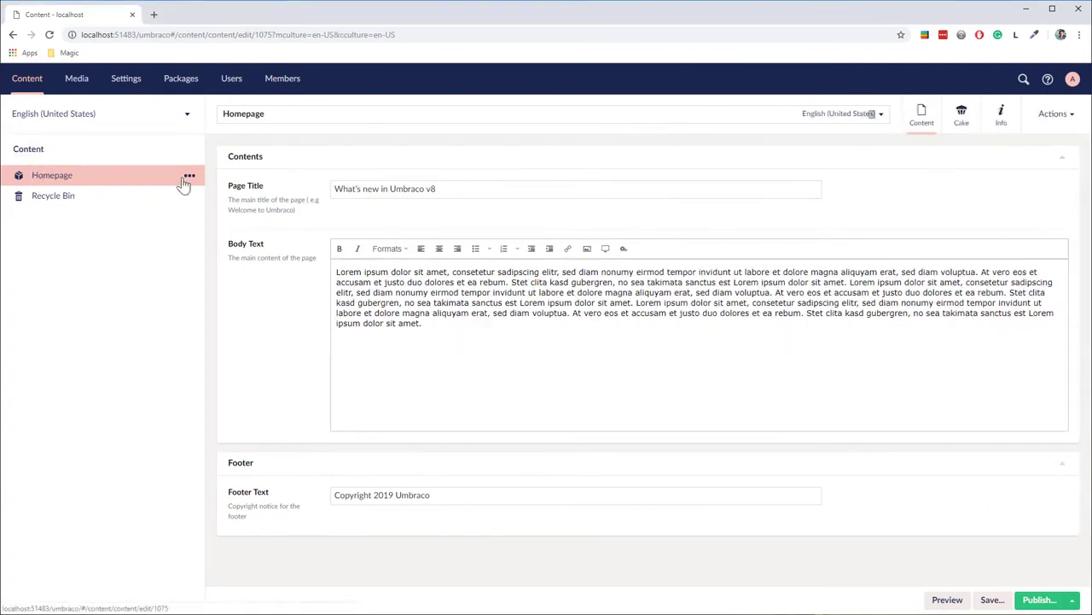
right_click(154, 183)
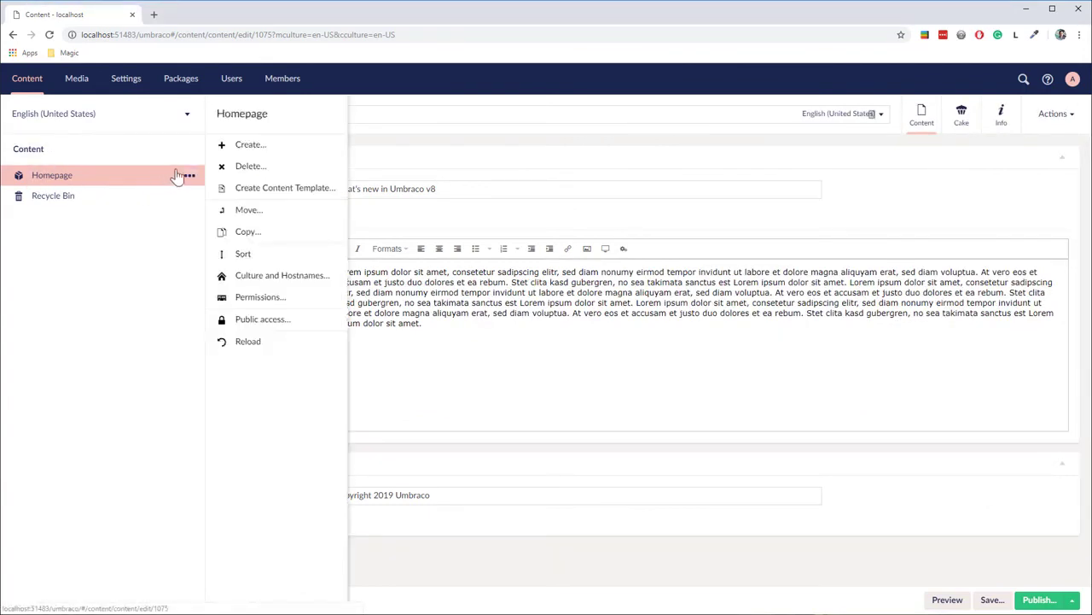
click(271, 279)
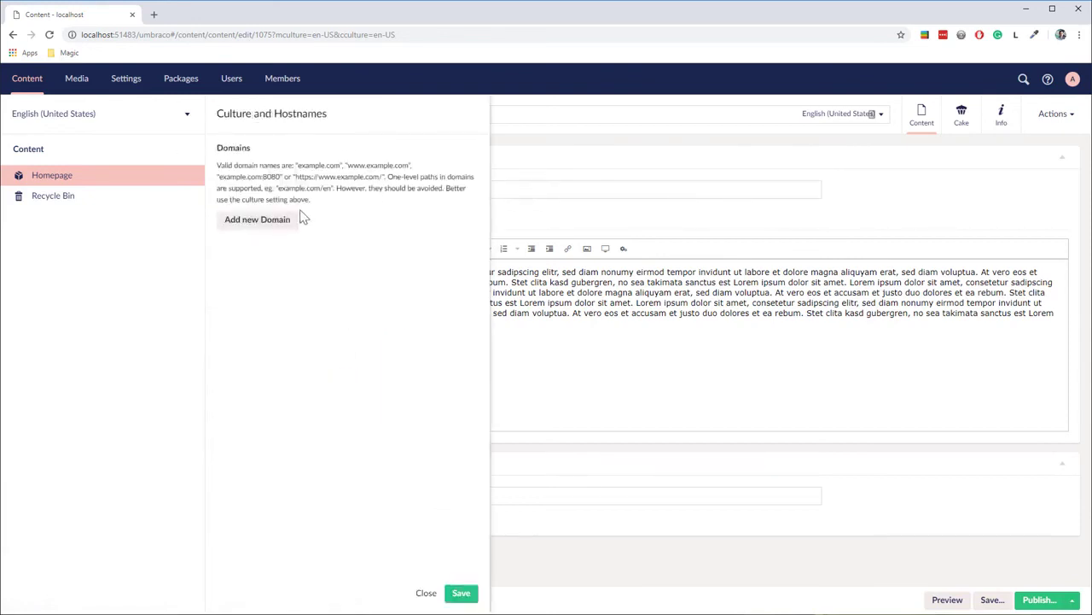
click(278, 236)
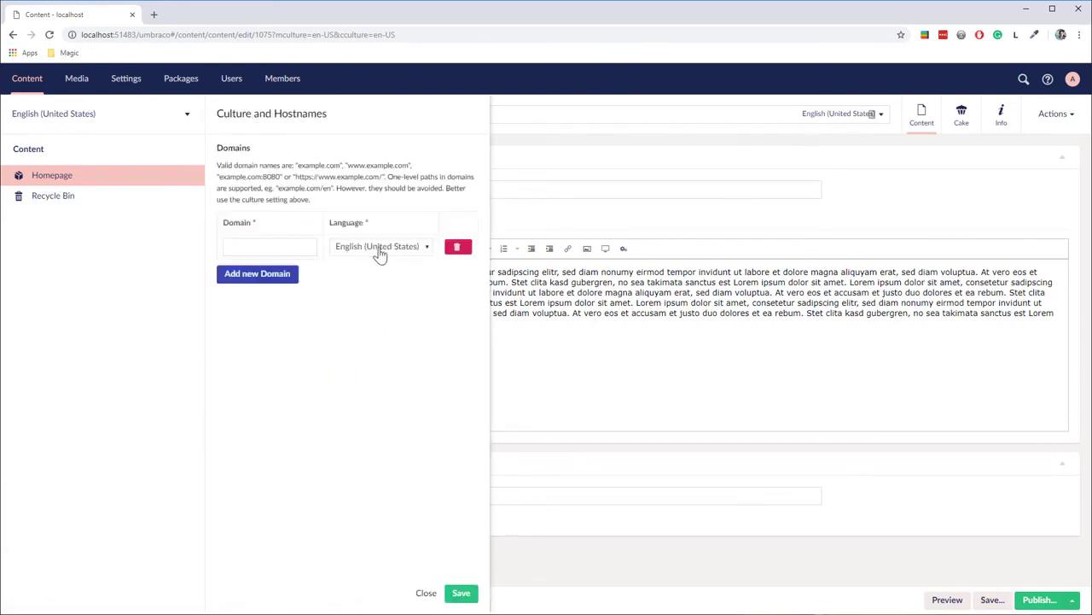
click(132, 34)
drag(134, 34, 60, 34)
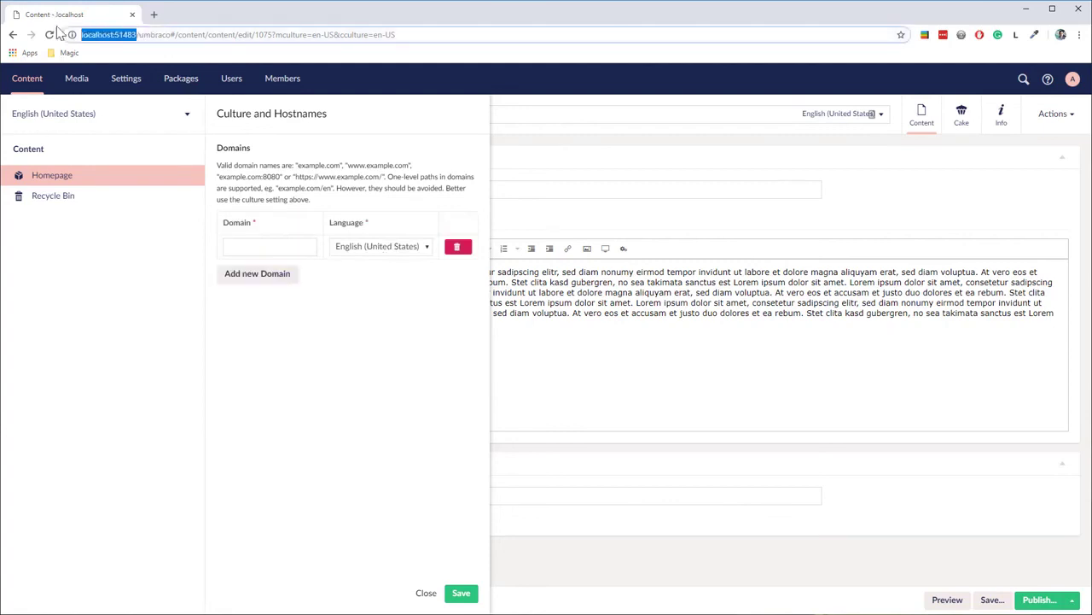
key(ctrl+c)
click(269, 249)
key(ctrl+v)
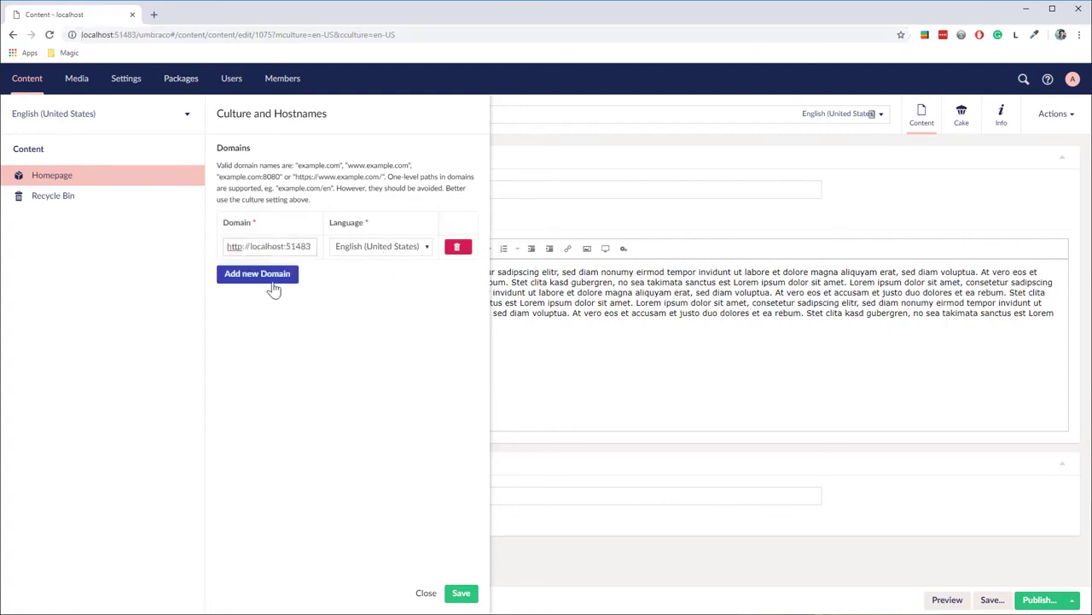
click(271, 275)
click(367, 271)
click(369, 298)
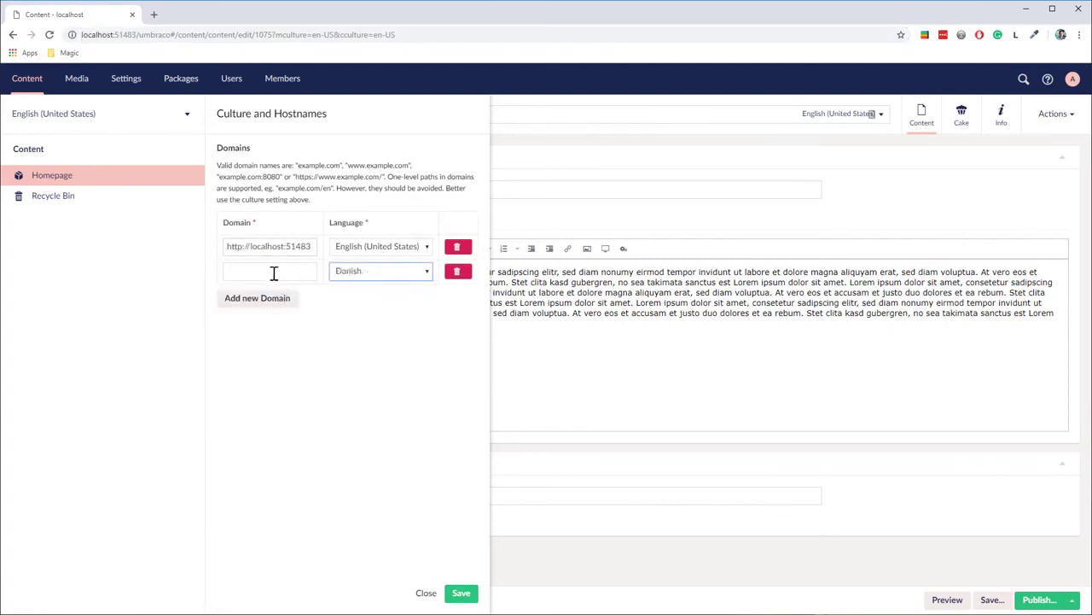
click(273, 271)
key(ctrl+v)
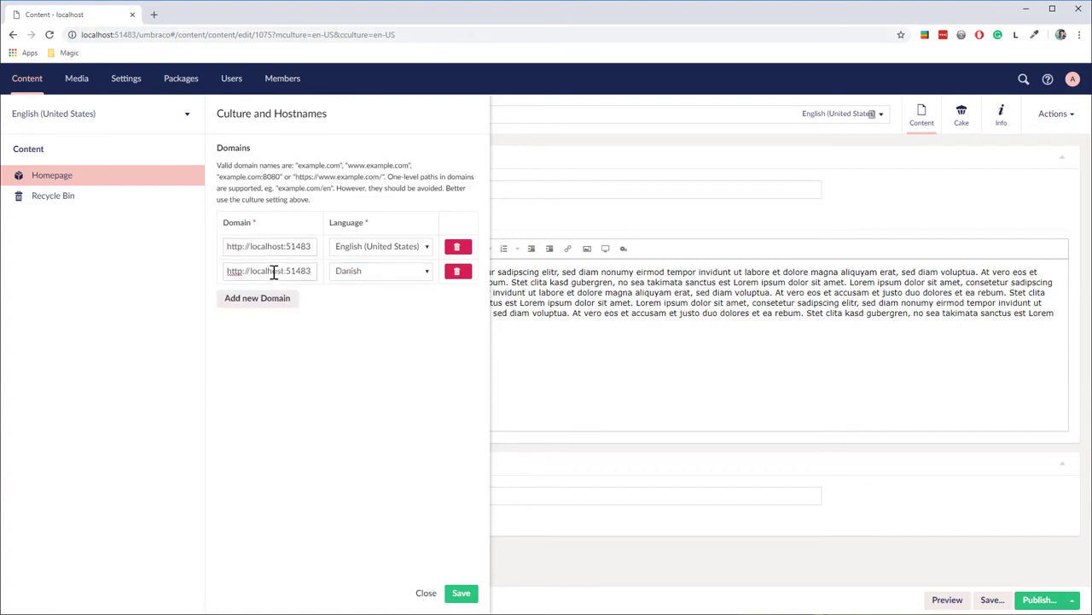
text(/dk)
click(461, 595)
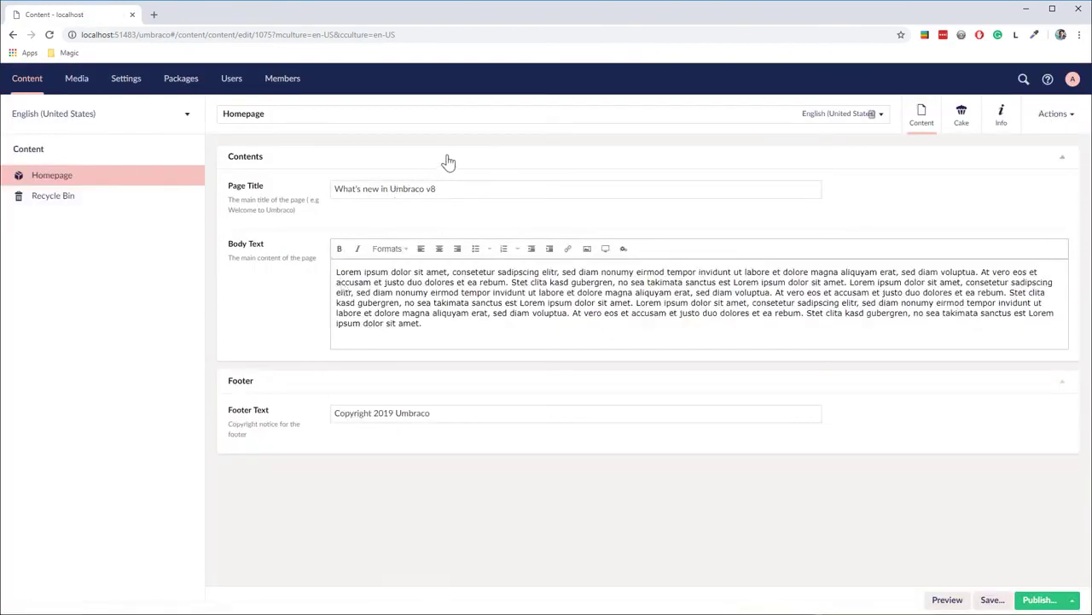
click(998, 130)
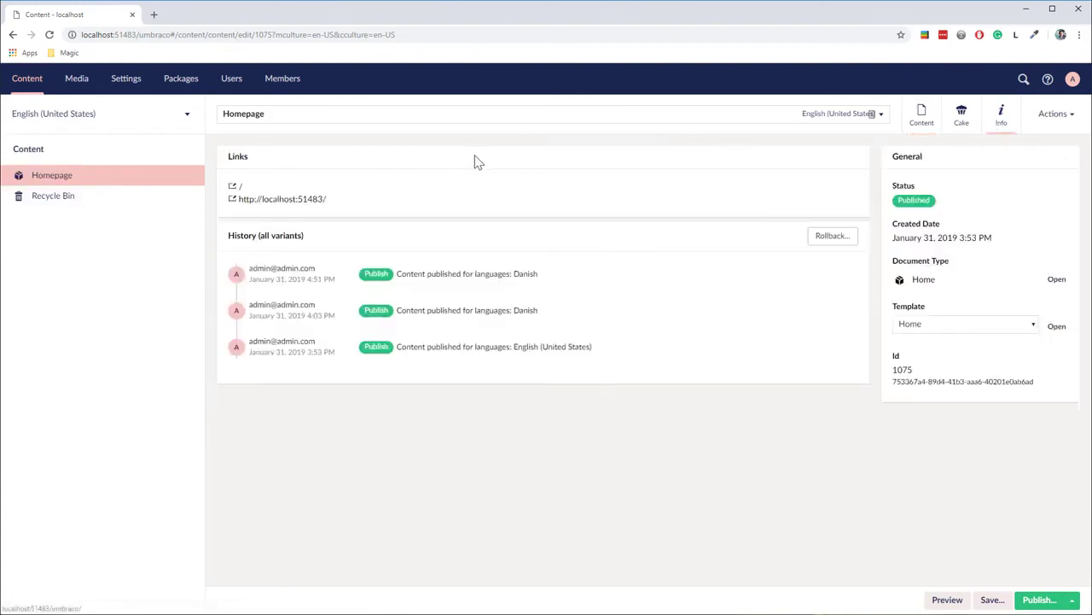
click(256, 200)
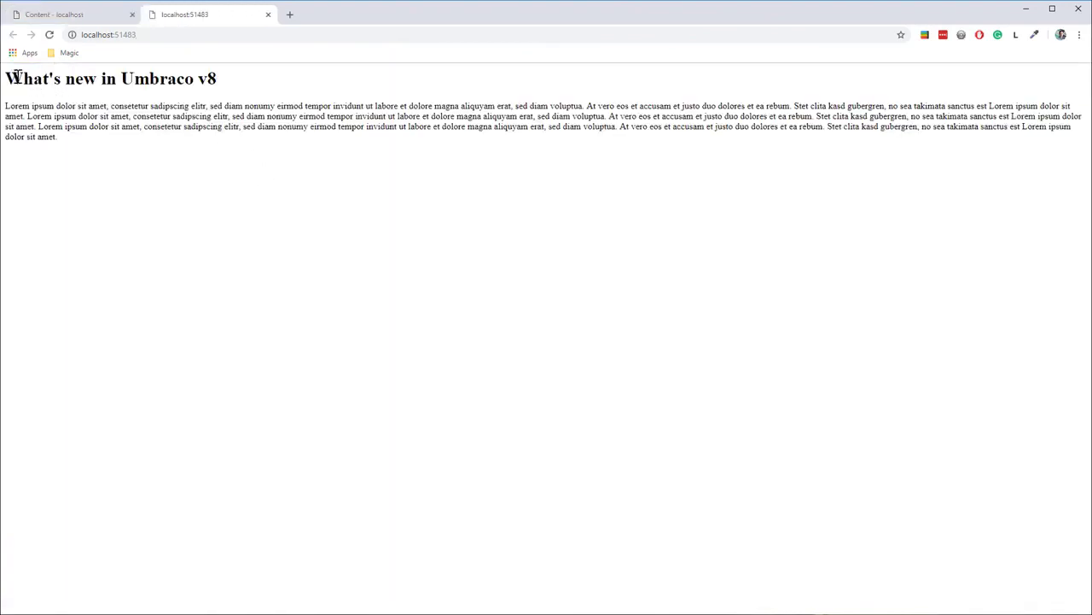
drag(16, 77, 236, 93)
click(100, 17)
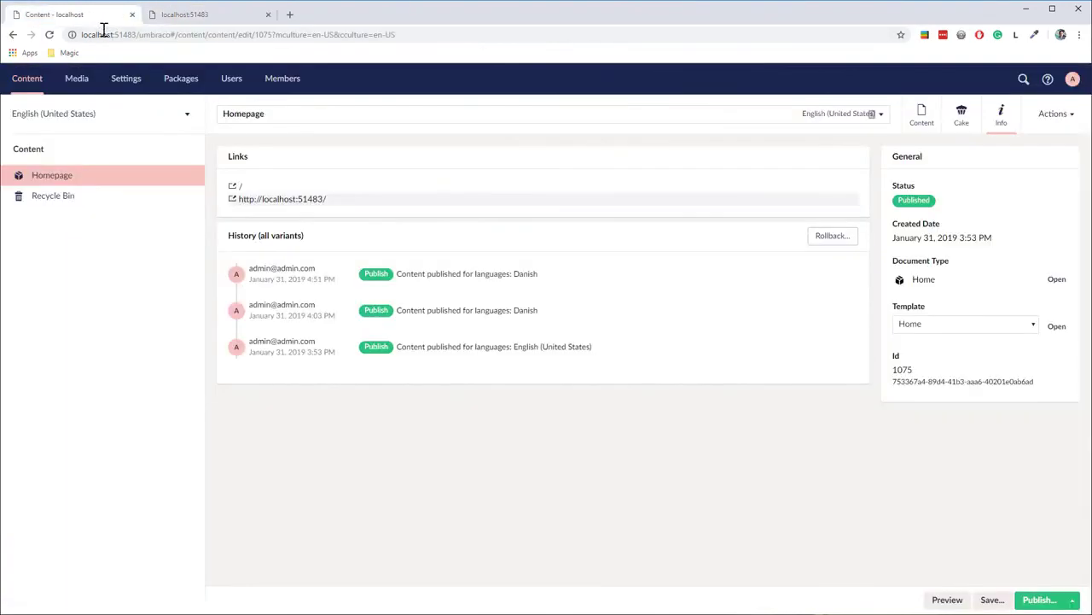
Switch the content tree to Danish and open Homepage-DK's /dk/ link in a new tab
click(145, 115)
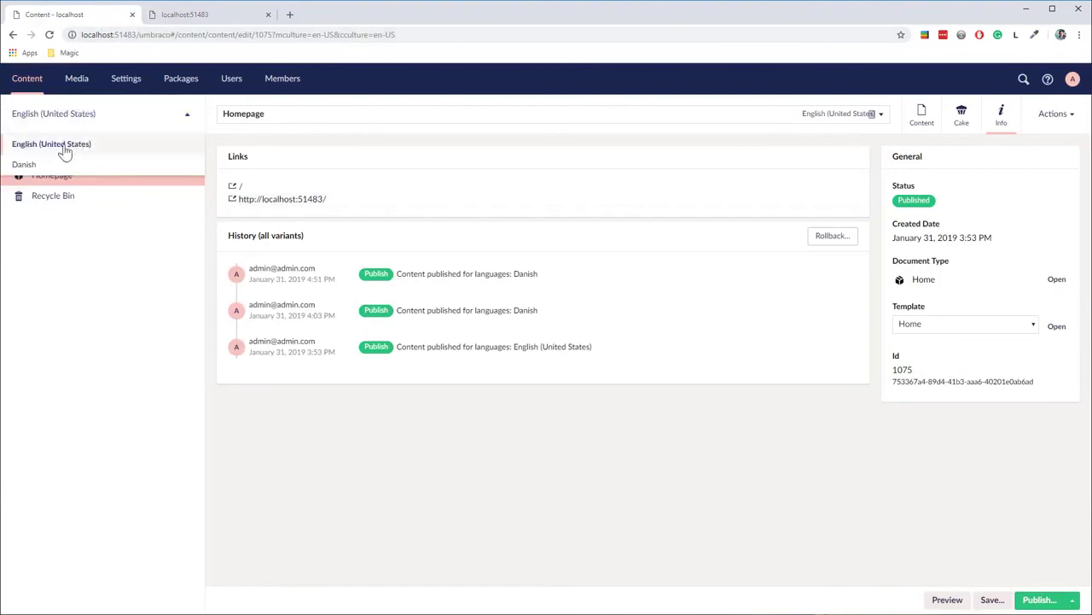
click(28, 164)
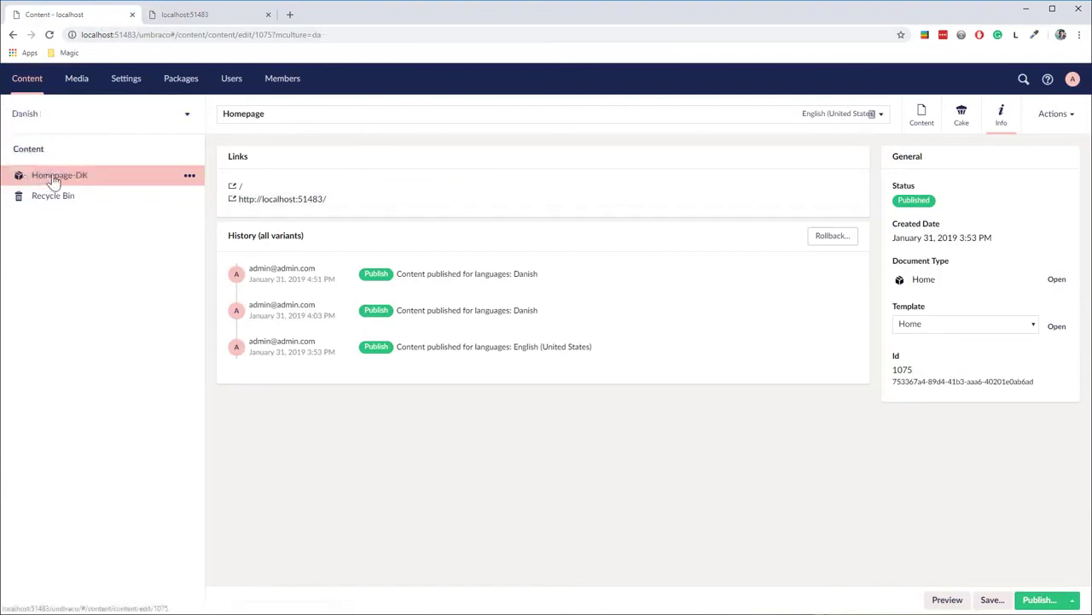
click(53, 176)
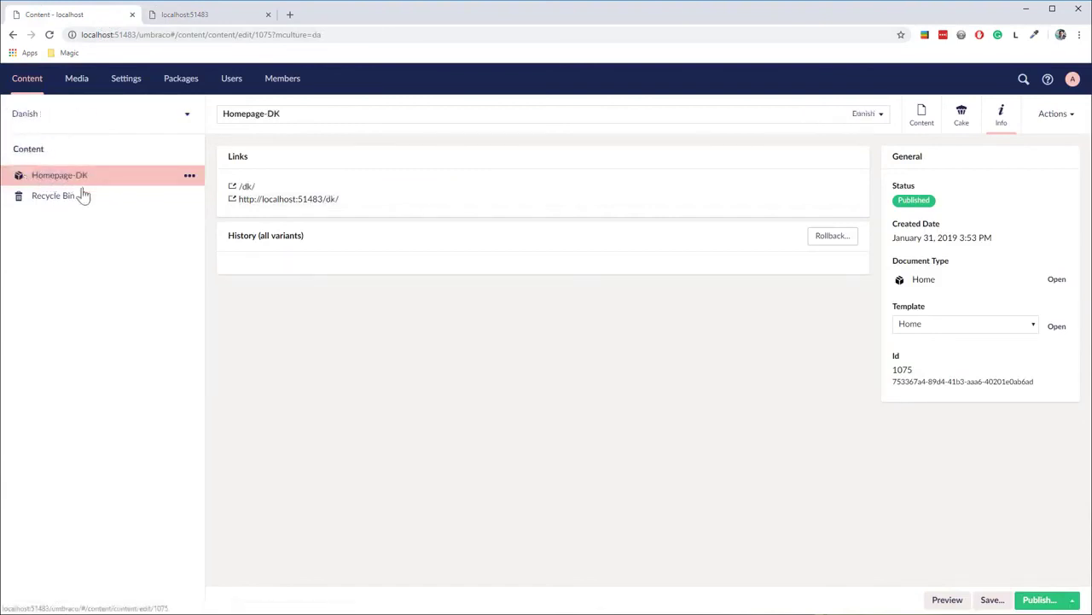
click(271, 201)
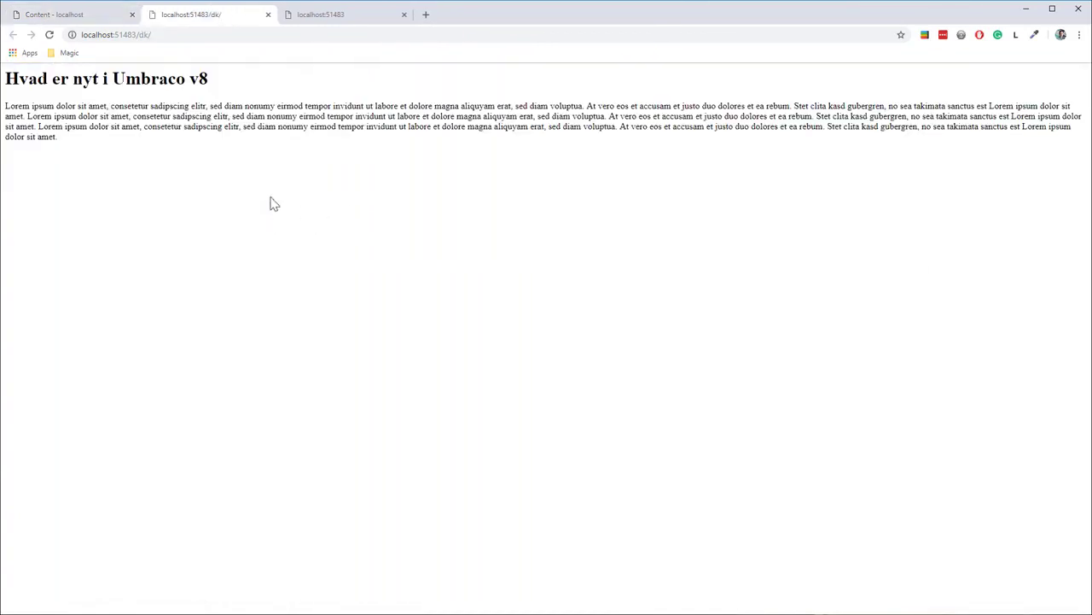
drag(8, 79, 245, 88)
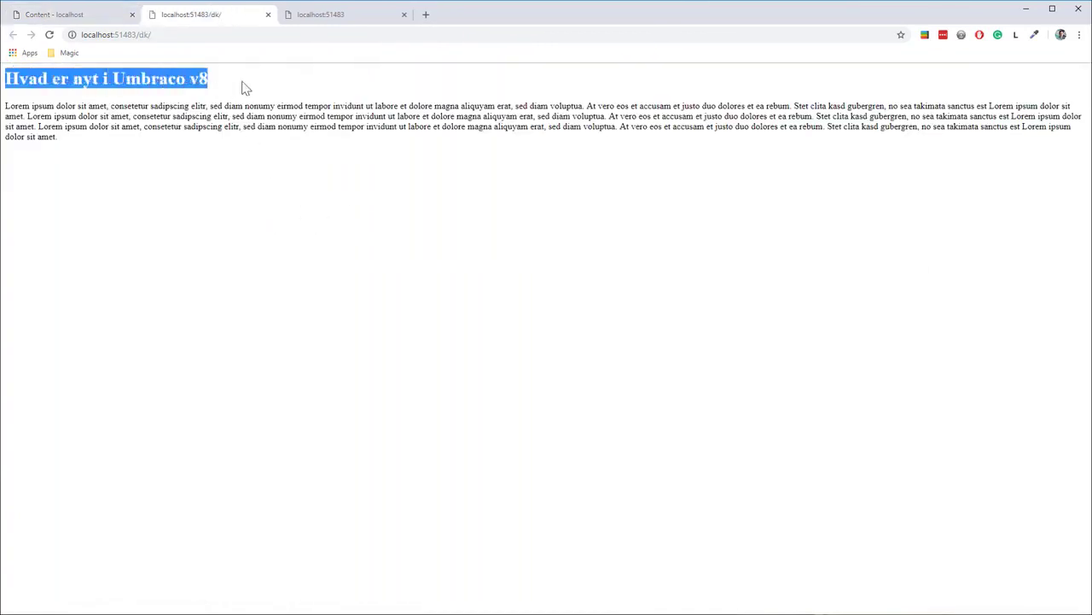